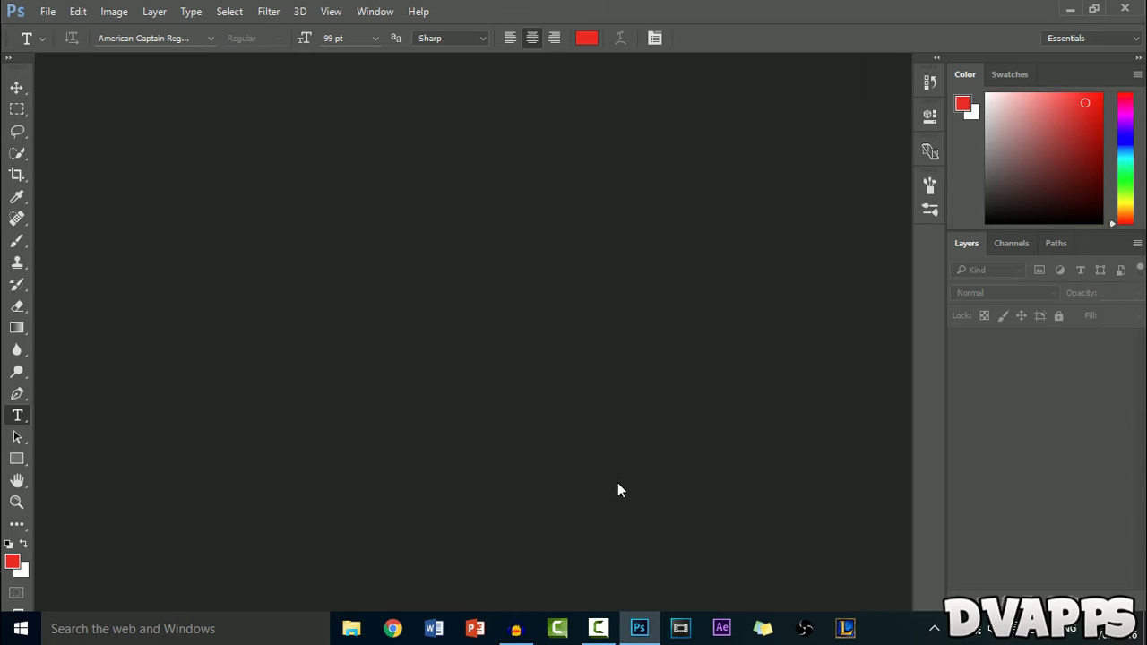
Create the Untitled-1 document at 1280 × 720 pixels with Transparent background contents.
click(52, 14)
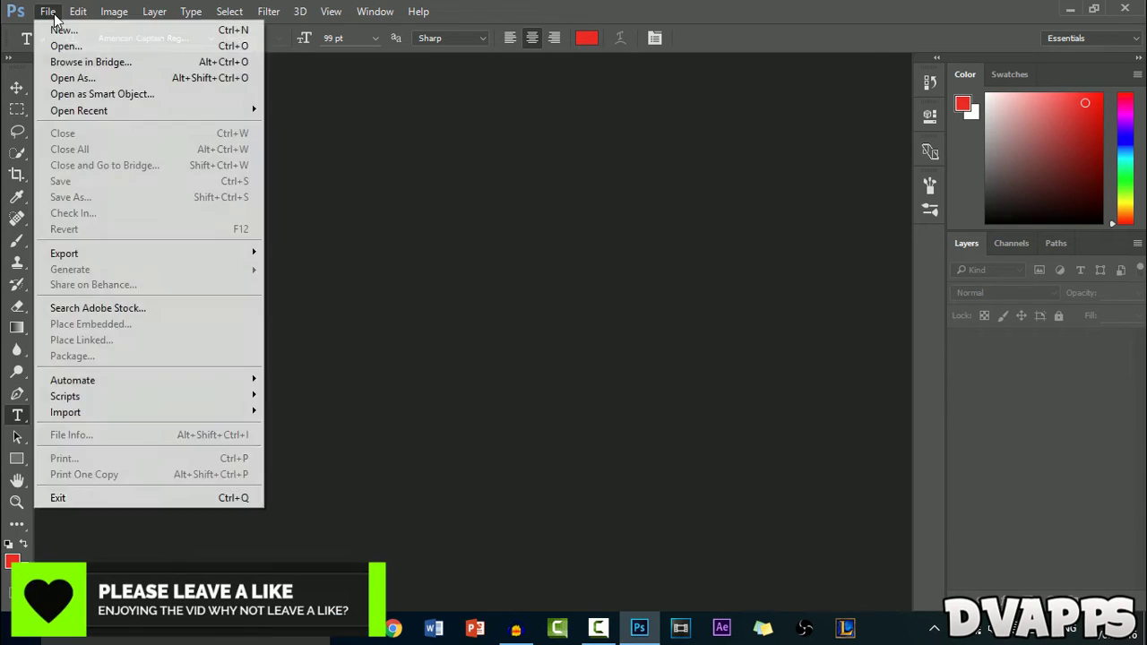
click(71, 32)
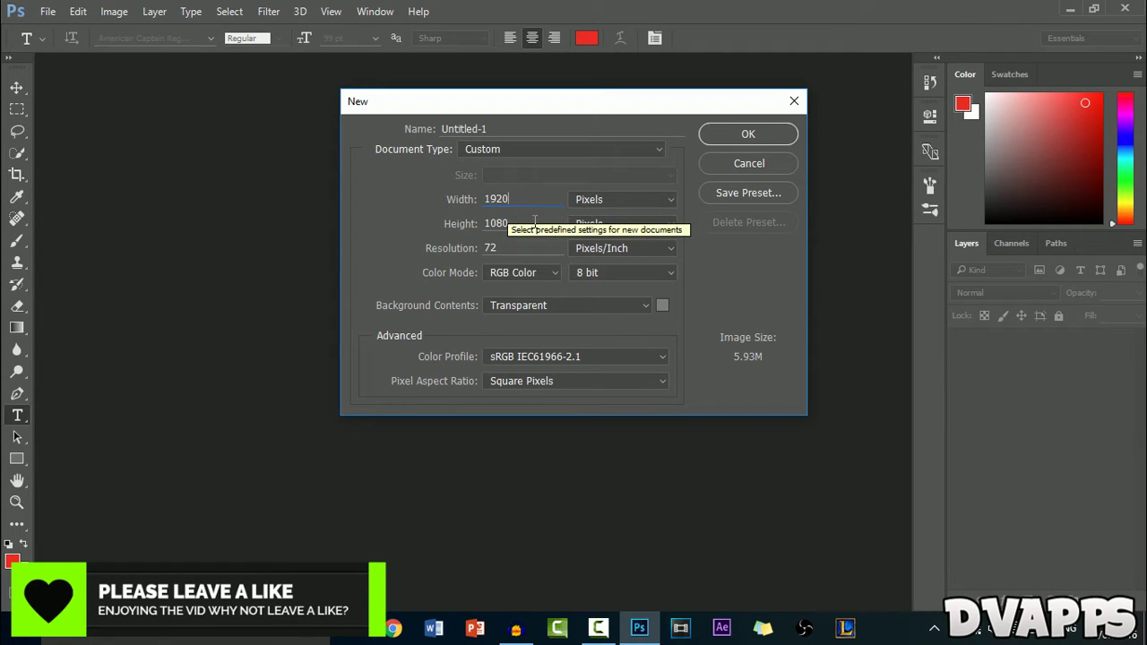
click(523, 223)
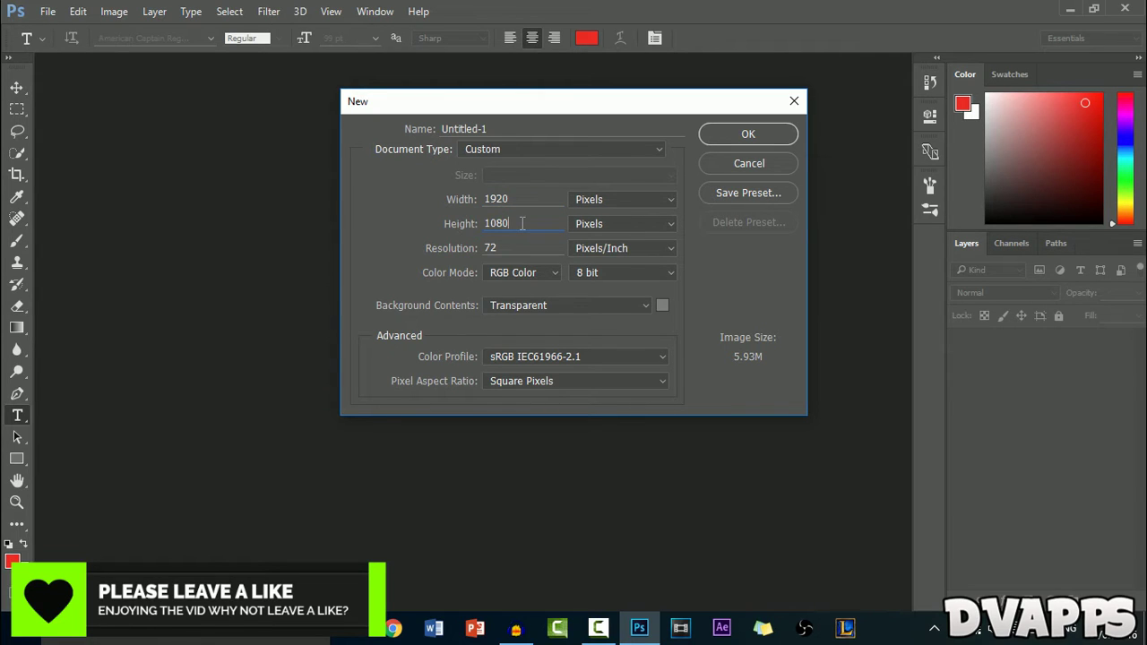
click(462, 199)
text(1280)
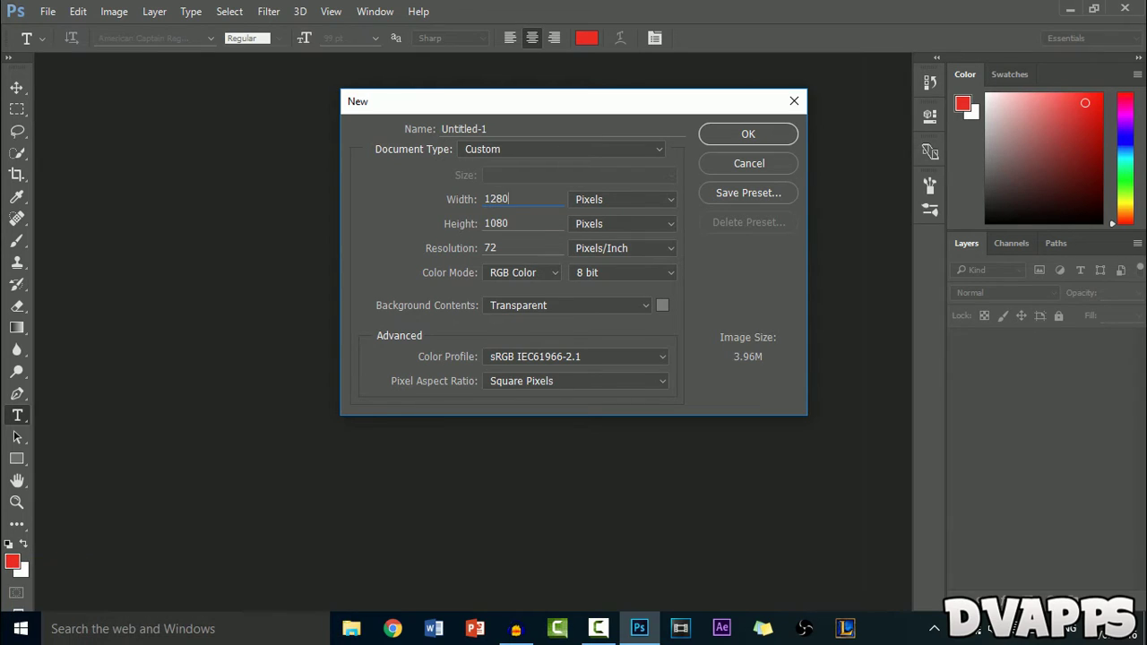
click(417, 223)
text(720)
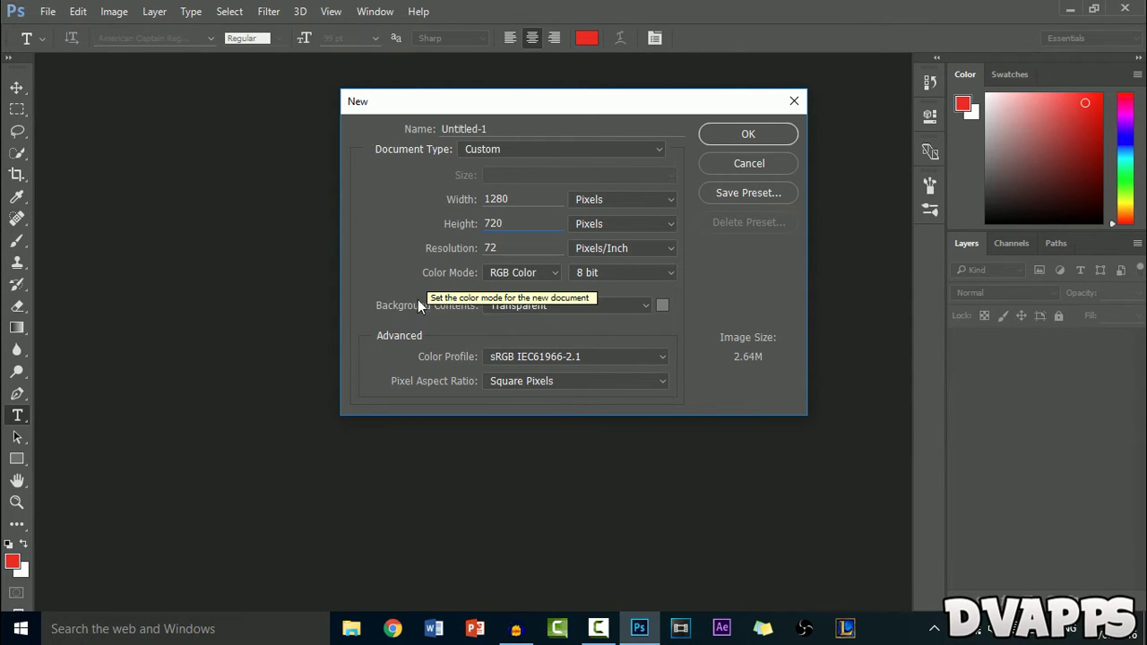
click(553, 309)
click(556, 309)
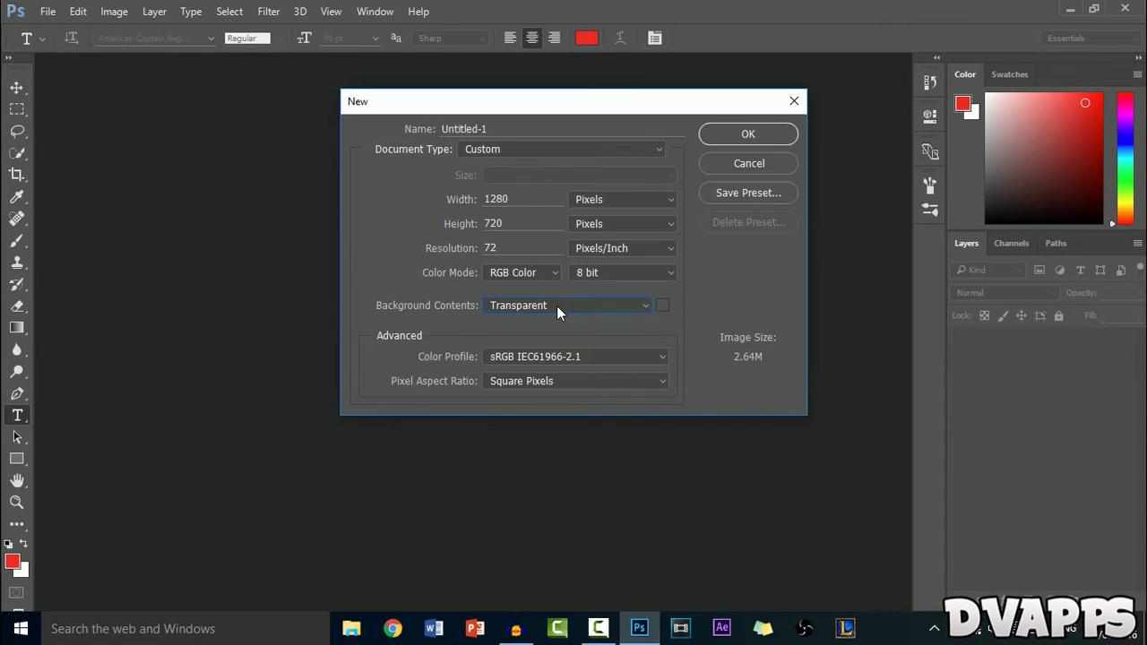
click(759, 136)
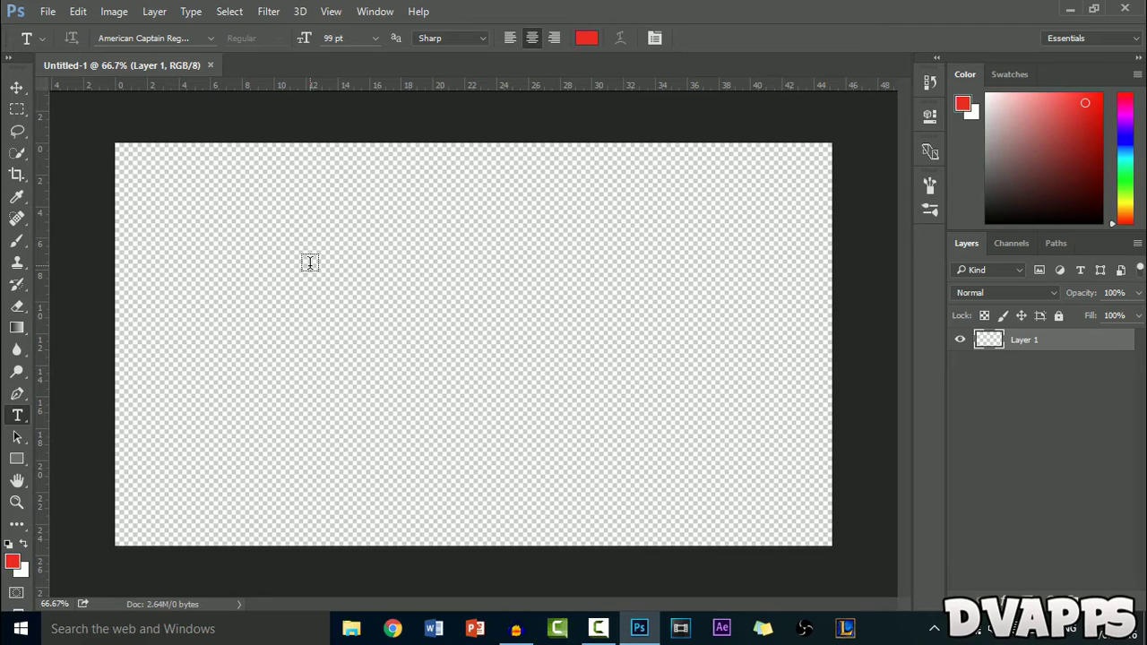
Set the Rectangle tool to no fill with a black 2.51 px stroke.
click(22, 456)
click(155, 38)
click(83, 70)
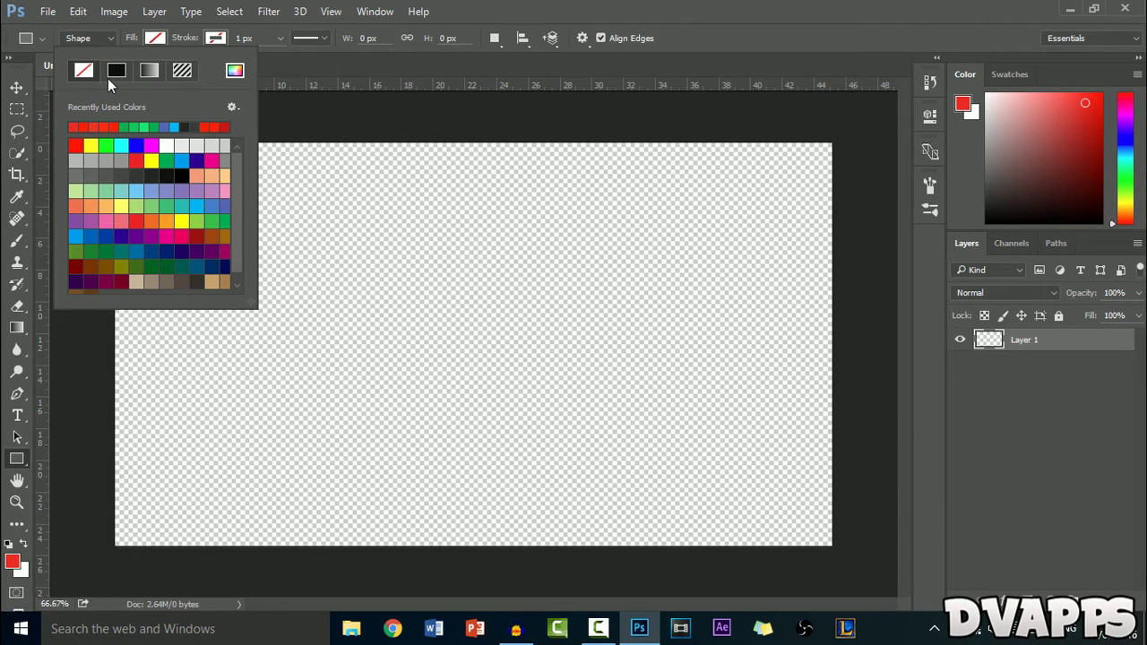
click(215, 38)
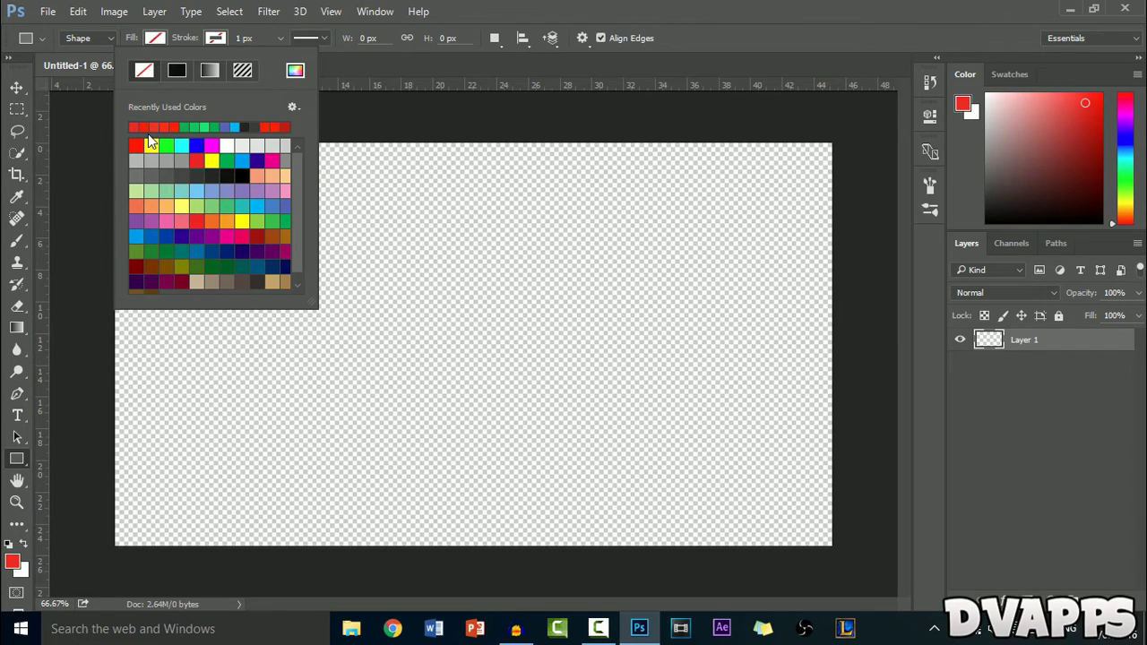
click(240, 172)
click(281, 37)
drag(265, 58, 281, 59)
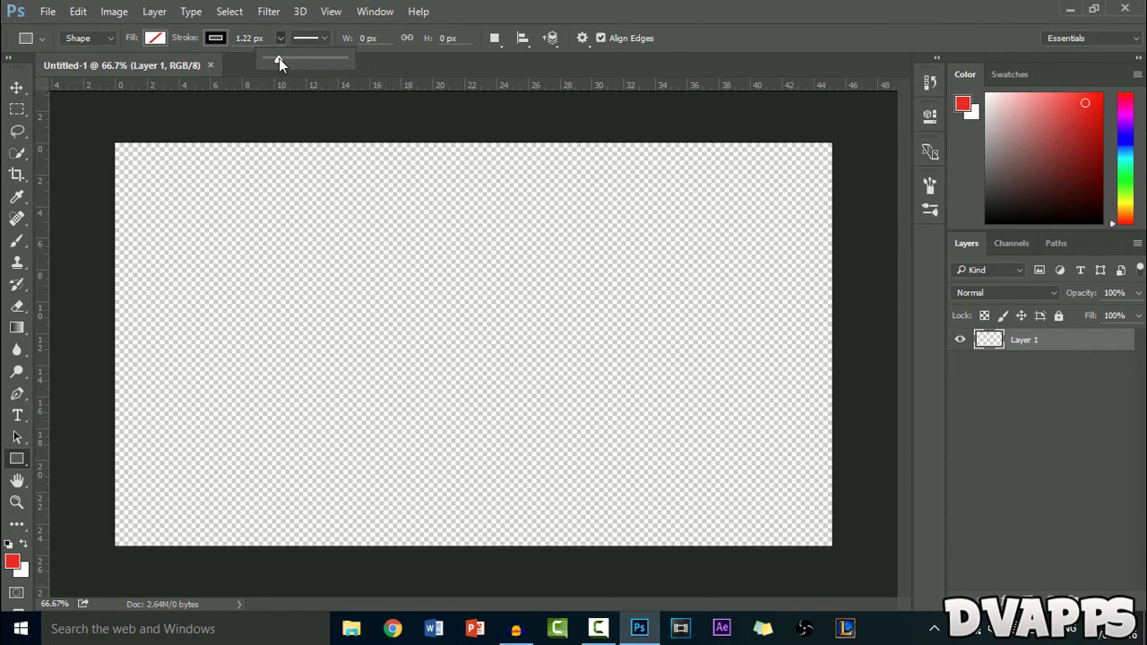
drag(282, 58, 281, 58)
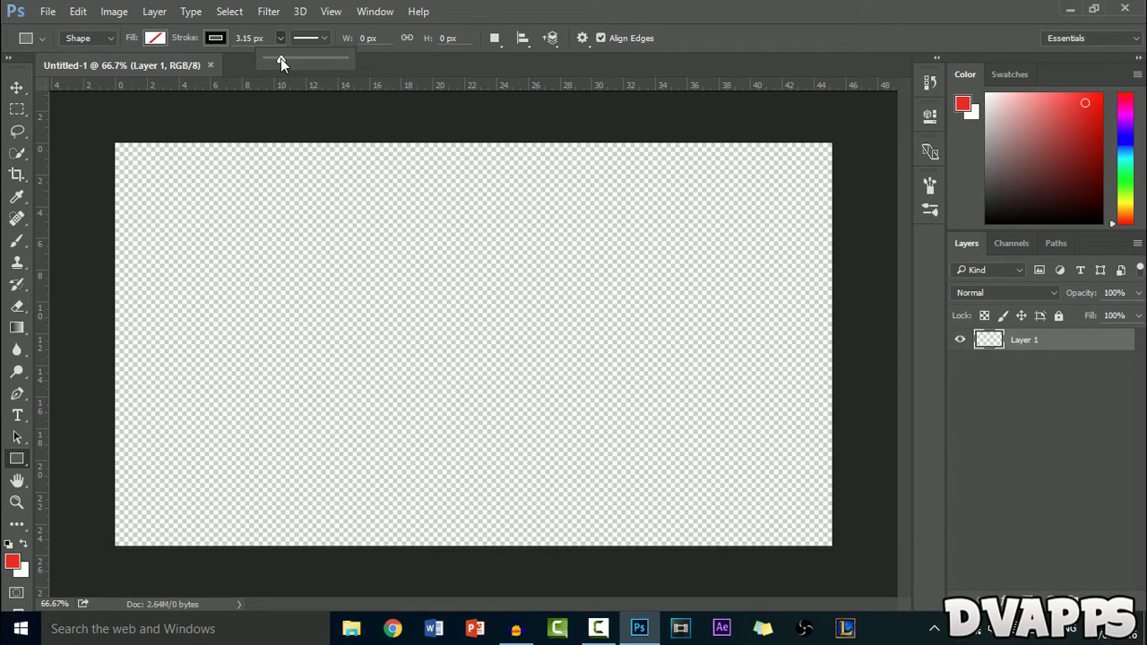
Begin an exact-size rectangle, entering width 854 px and clearing the old height.
click(171, 211)
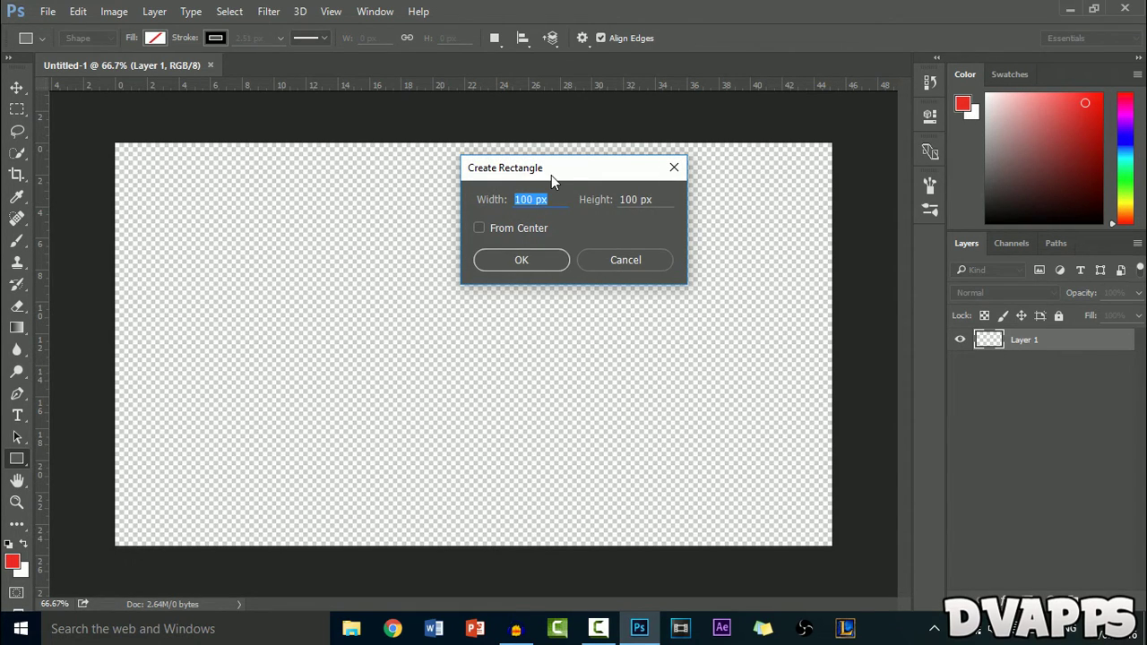
text(854)
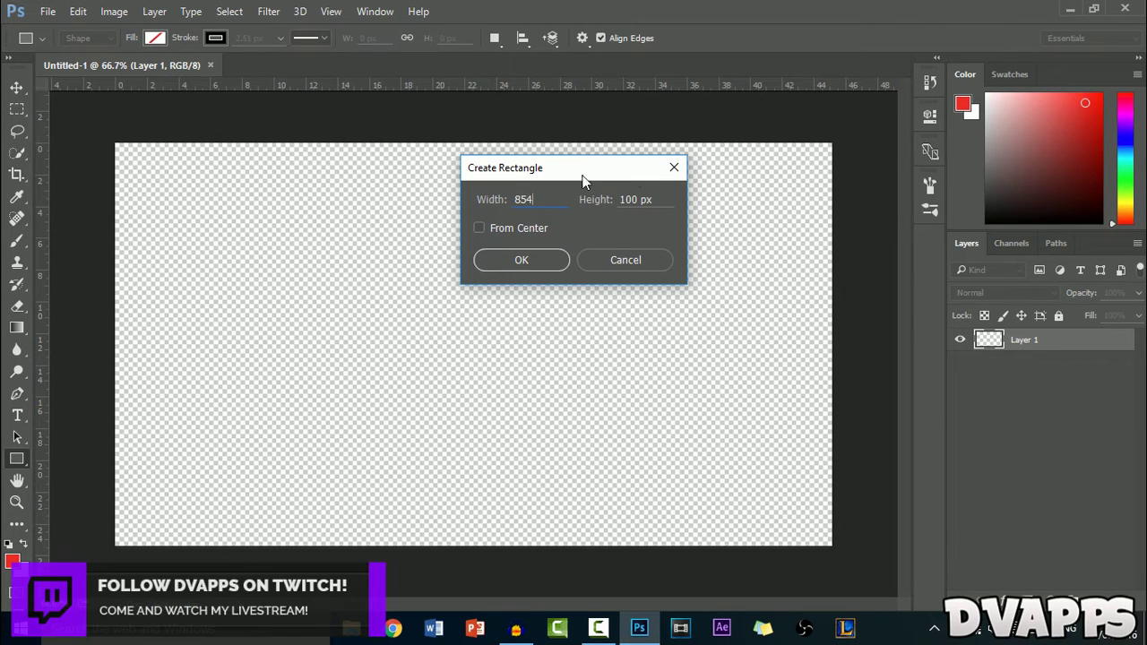
click(647, 199)
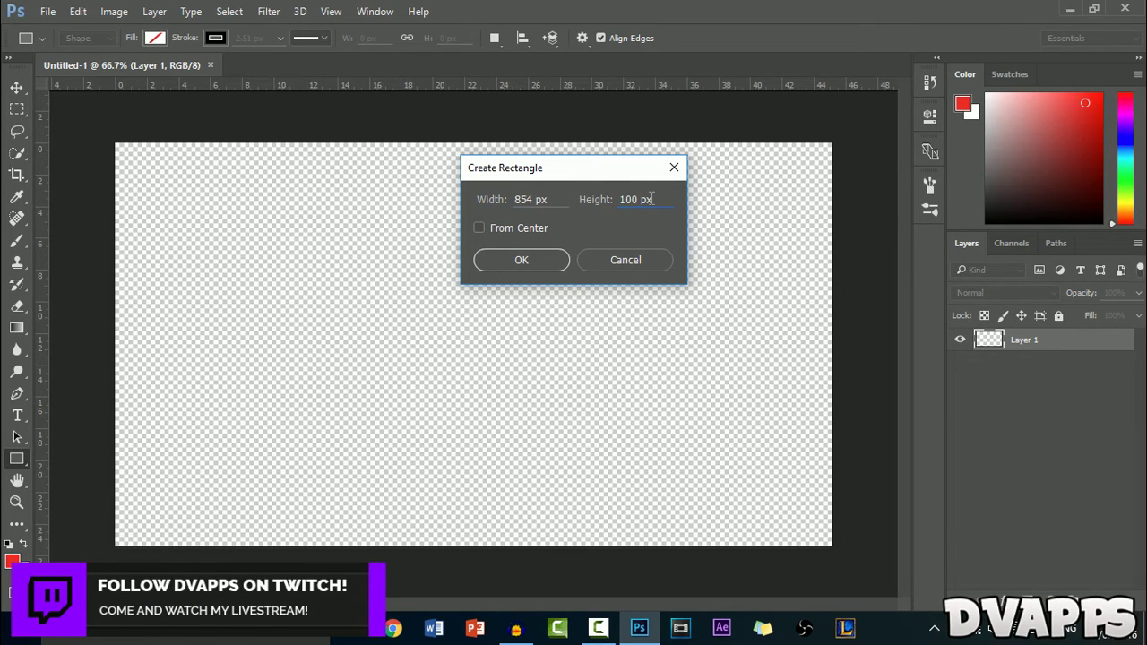
key(BackSpace)
key(BackSpace)
key(BackSpace)
key(BackSpace)
key(BackSpace)
key(BackSpace)
Create the 854 × 480 rectangle and shrink it from its bottom-right corner toward 538 × 303 px.
text(480)
click(538, 260)
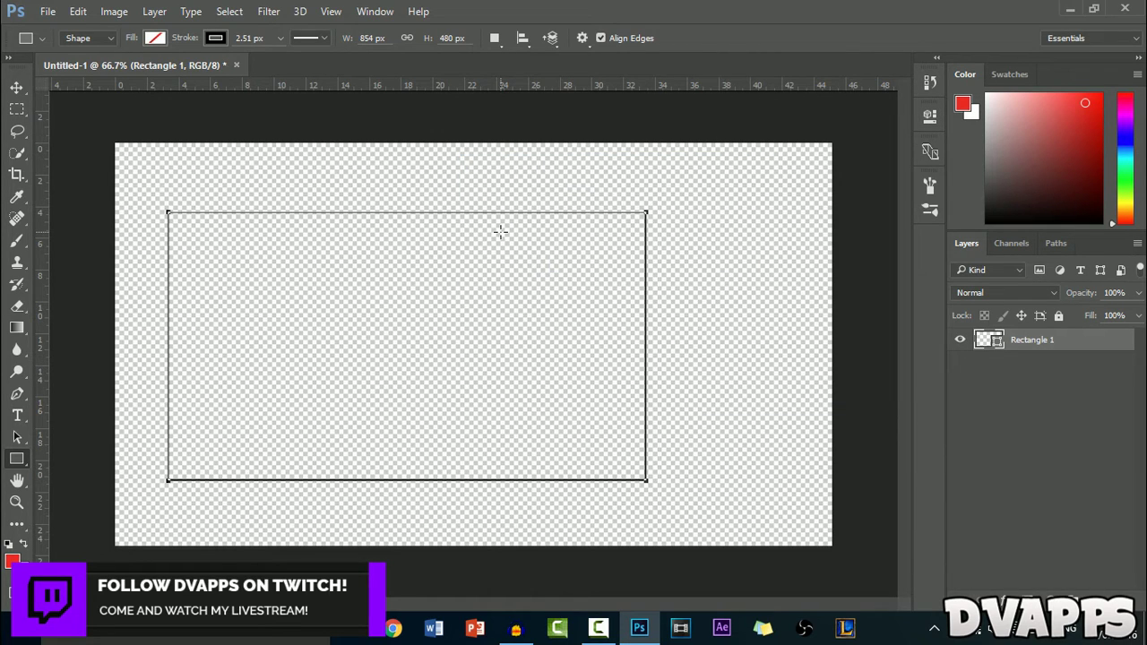
key(ctrl+t)
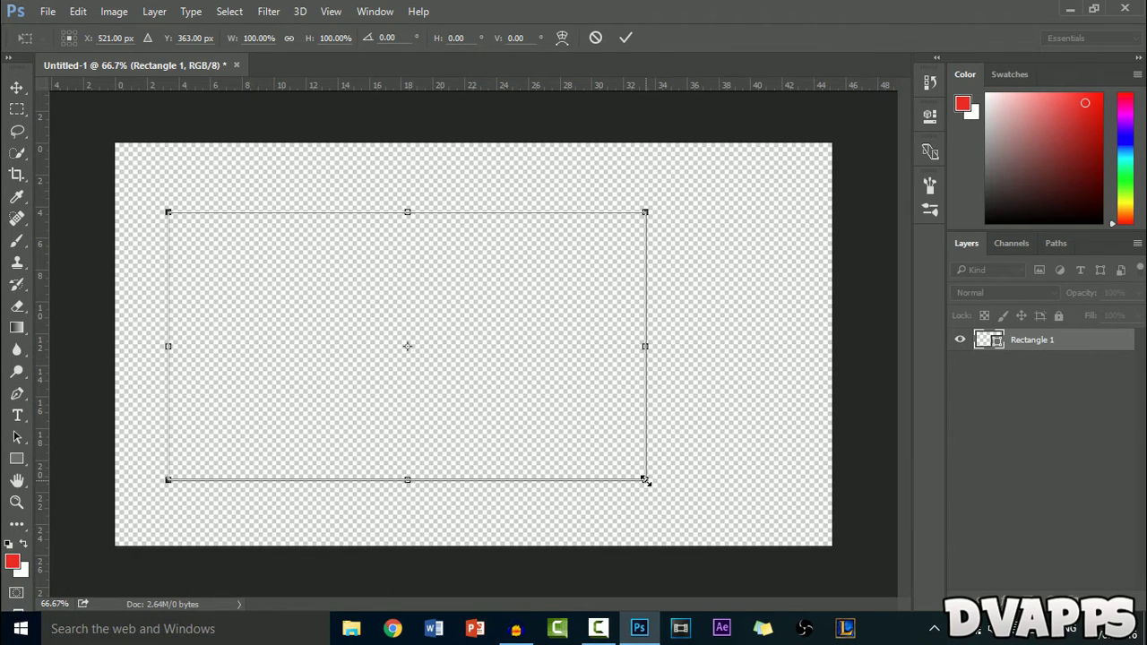
drag(646, 481, 472, 383)
Nudge the rectangle slightly left, commit the resize, and thicken its stroke to 11.48 px.
drag(419, 285, 411, 286)
click(628, 38)
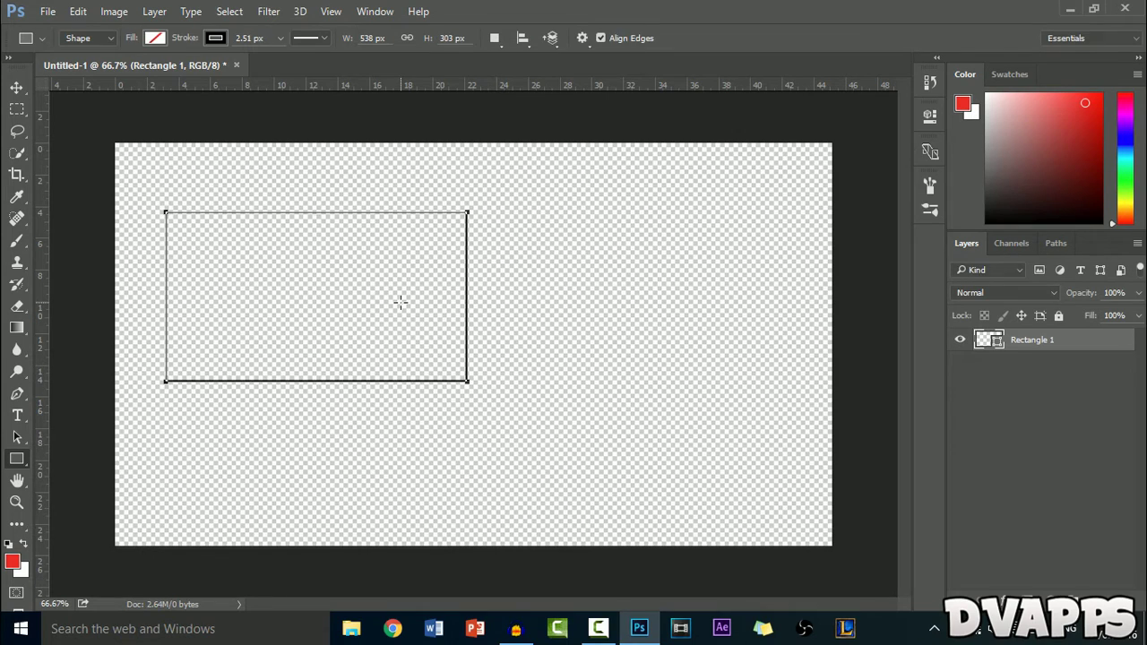
click(280, 37)
drag(278, 58, 290, 60)
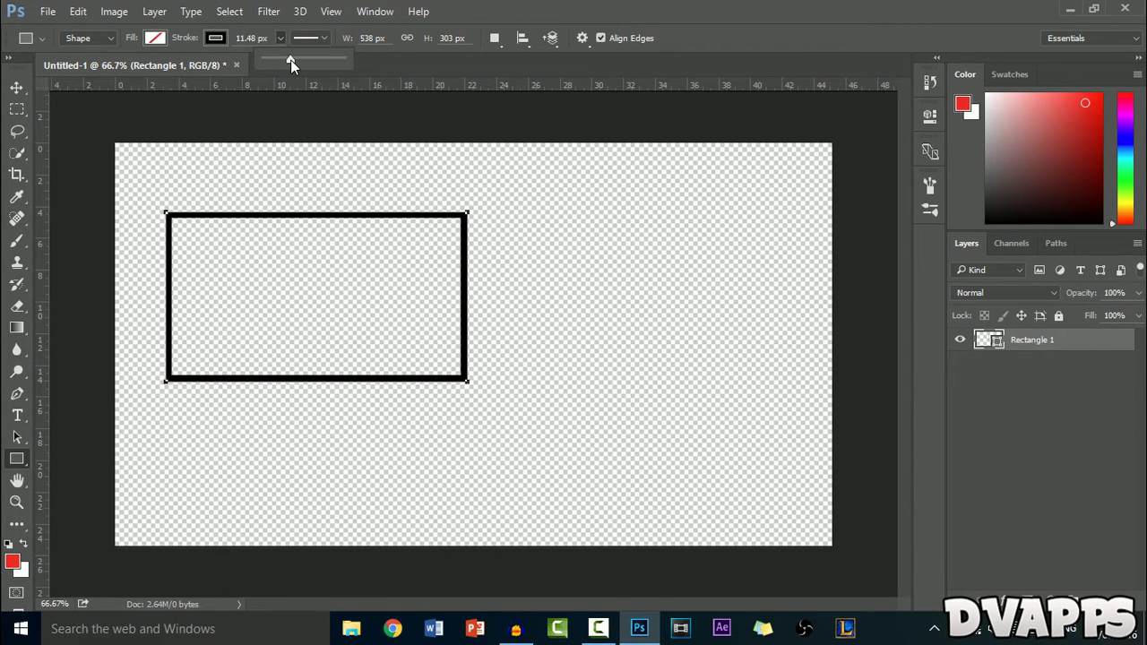
Duplicate the Rectangle 1 layer and drag the copy to the right of the original.
click(1038, 341)
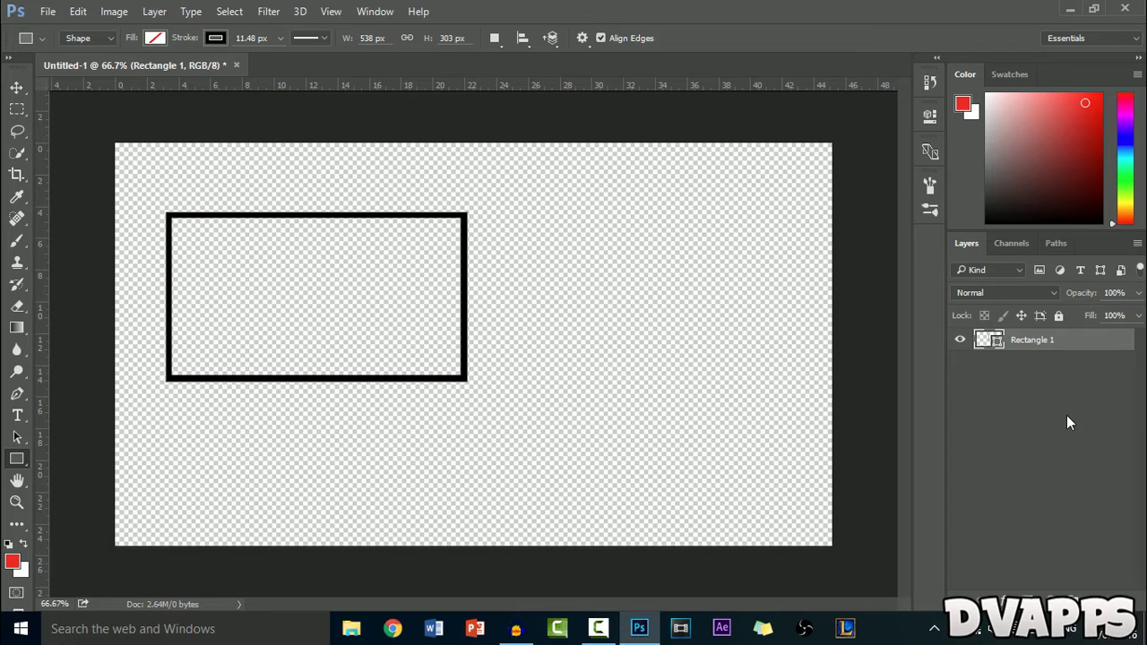
key(ctrl+j)
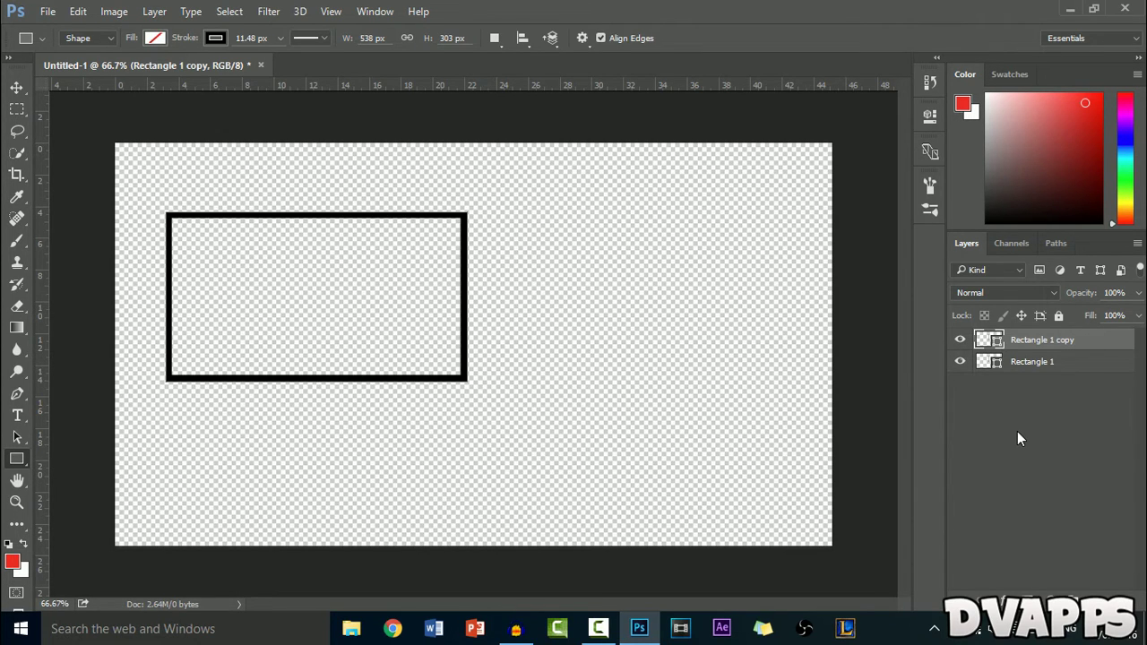
key(ctrl+t)
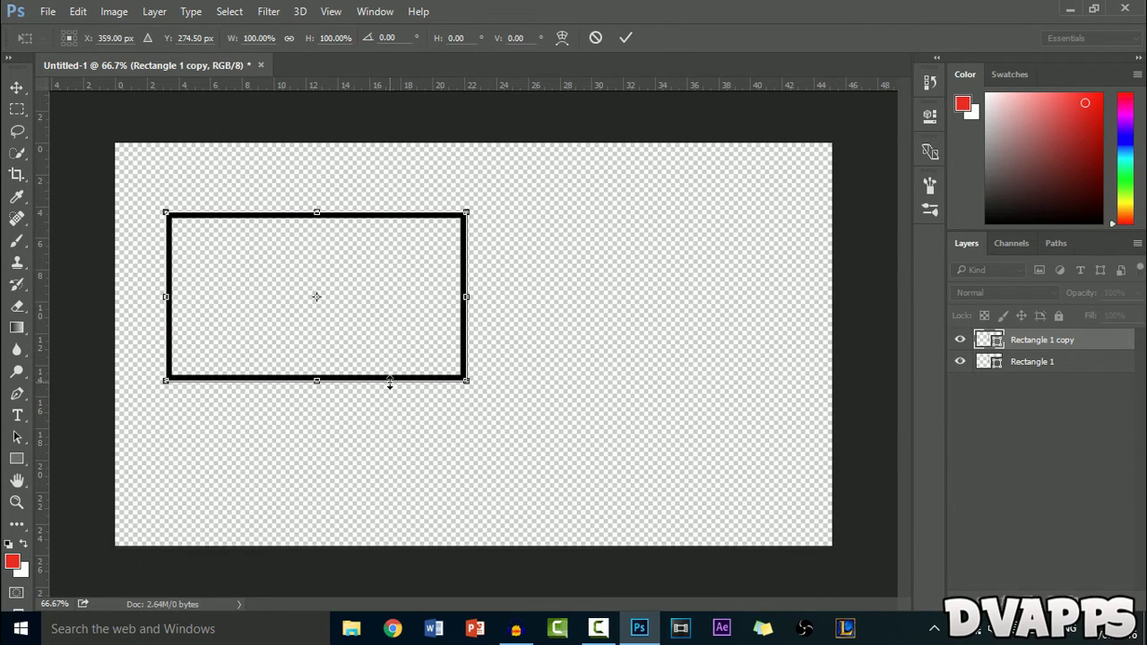
drag(356, 261, 692, 262)
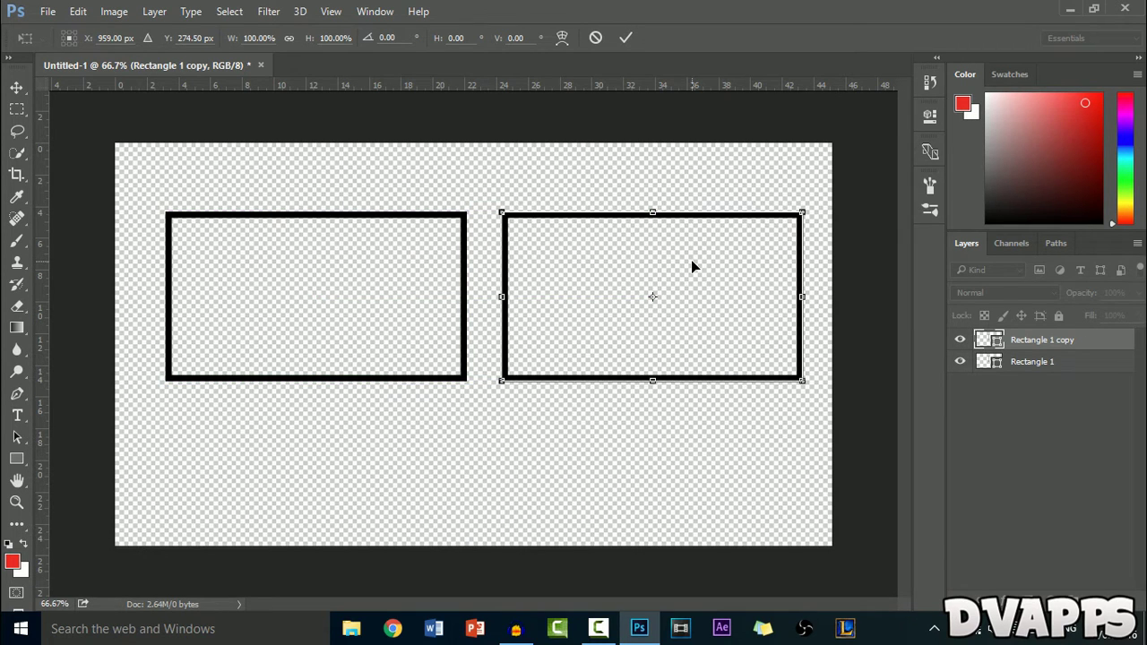
Commit the copy's move, then shift both rectangle layers together to centre them at X 640 px.
click(625, 37)
key(ctrl+a)
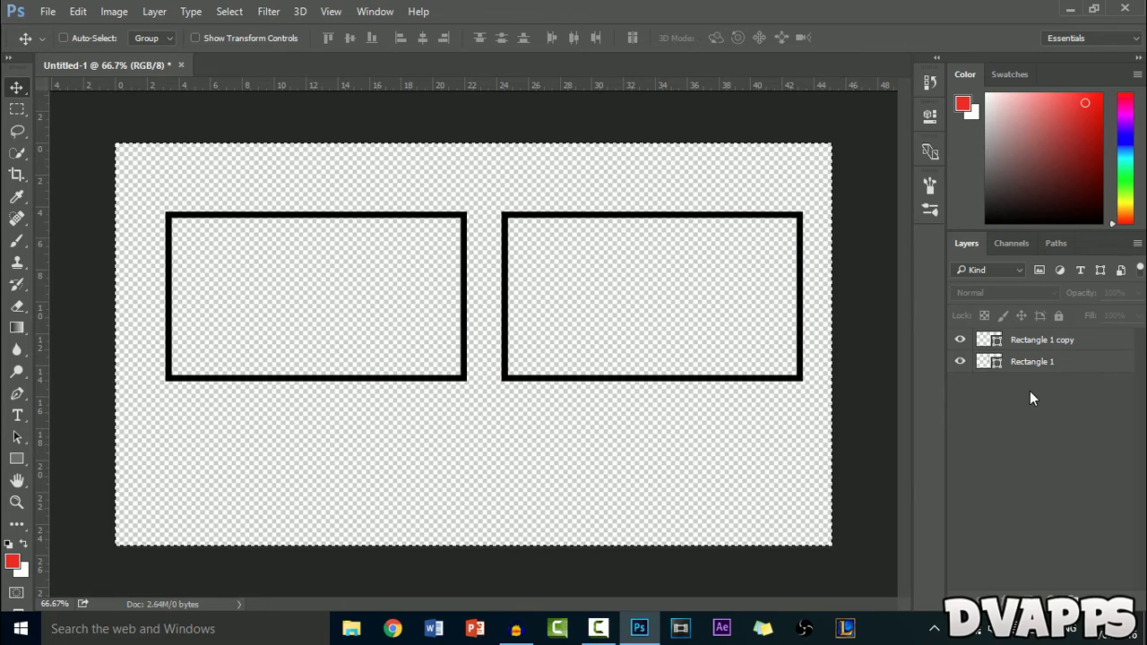
click(1022, 342)
shift+click(1040, 362)
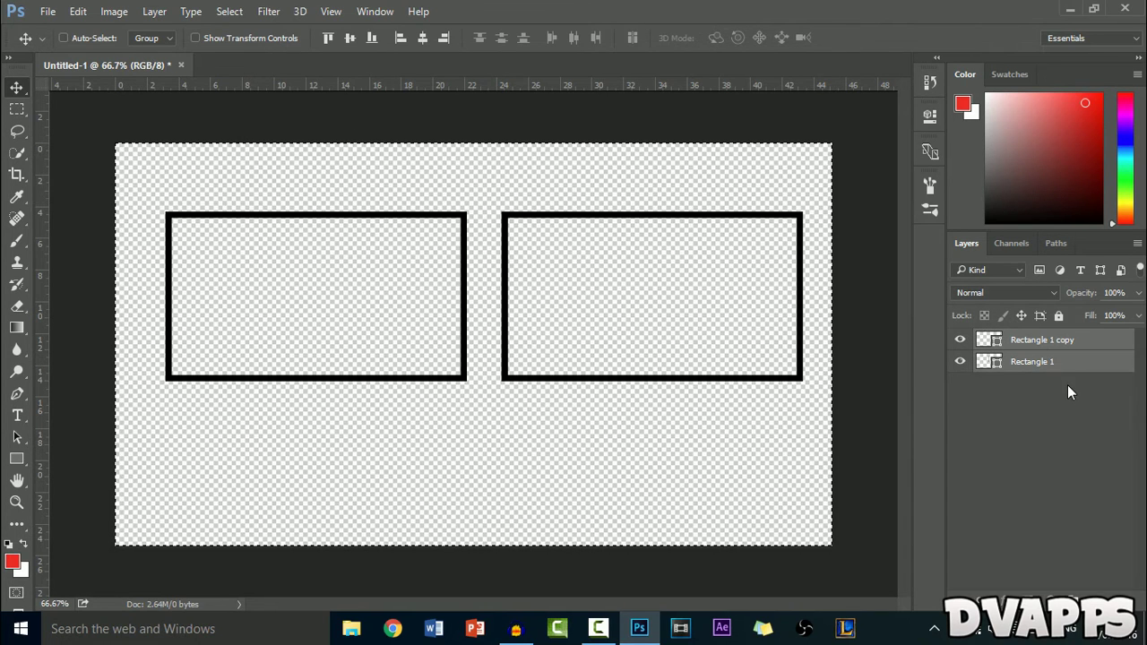
key(ctrl+t)
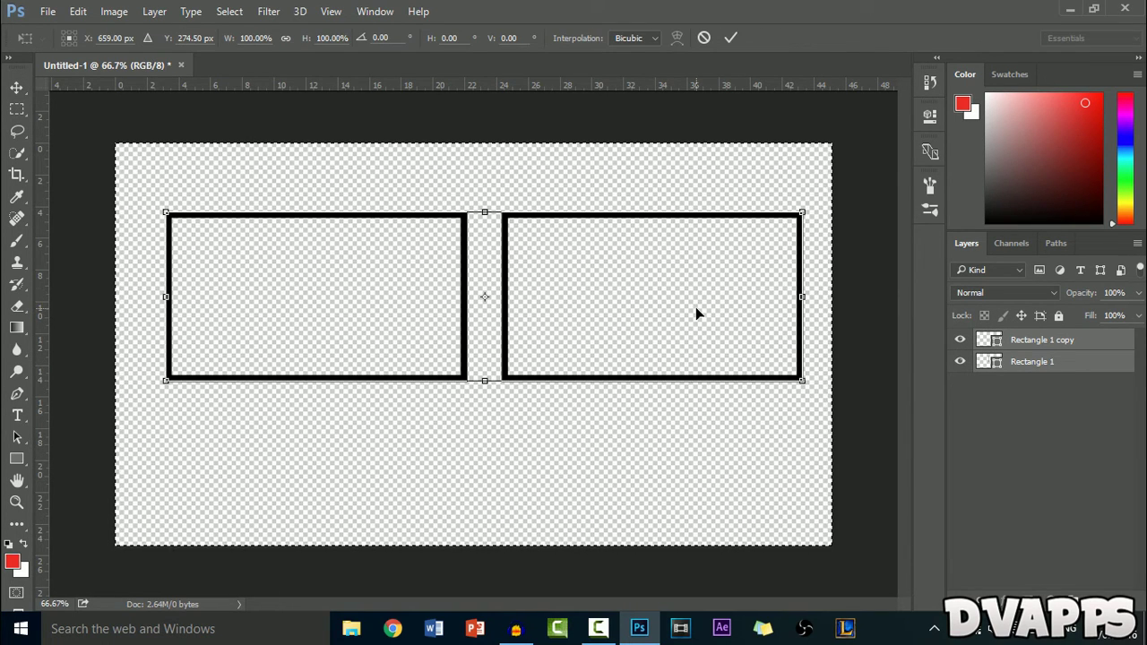
drag(695, 307, 682, 306)
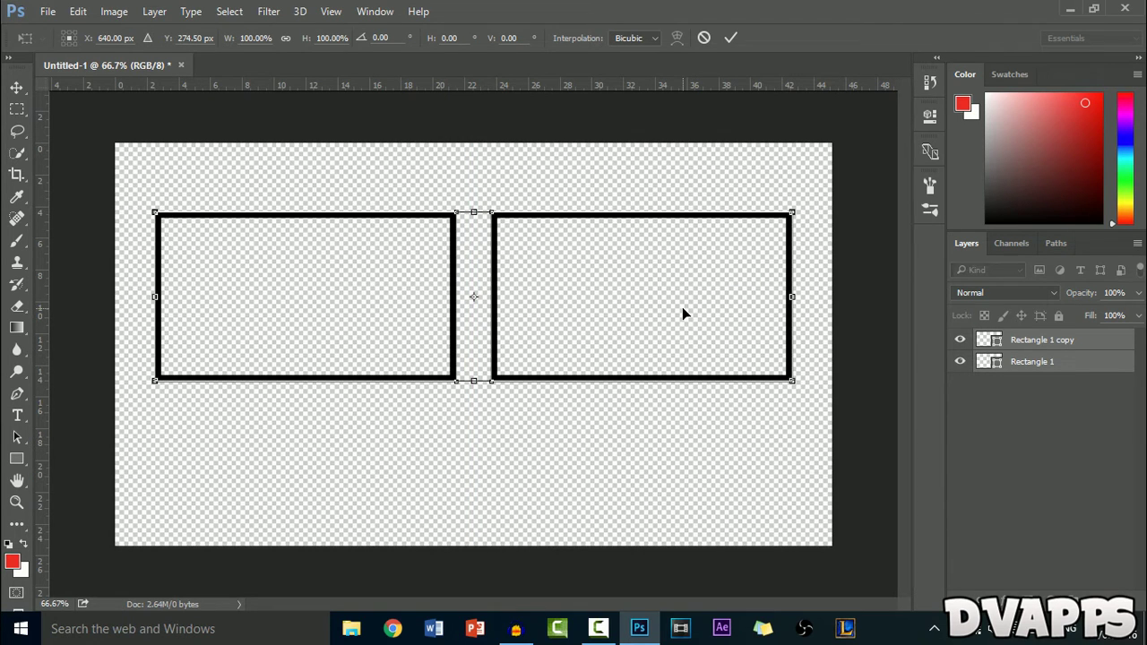
click(731, 38)
click(1026, 421)
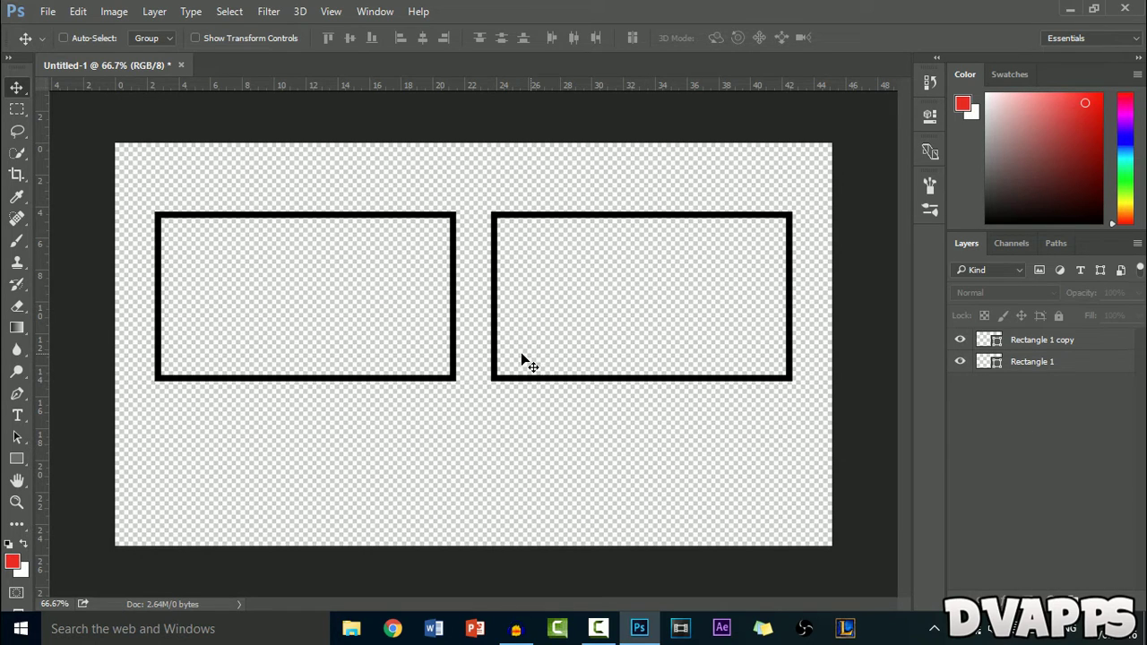
Set the Type tool's font to Aldo the Apache Regular.
click(19, 415)
click(137, 34)
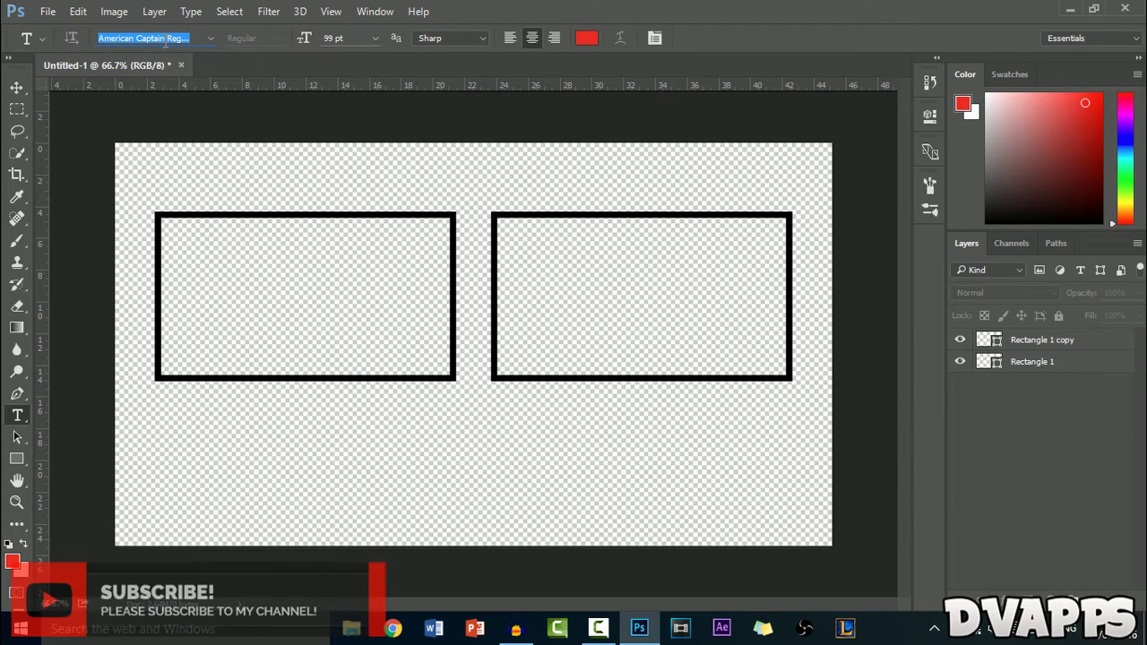
text(Aldo)
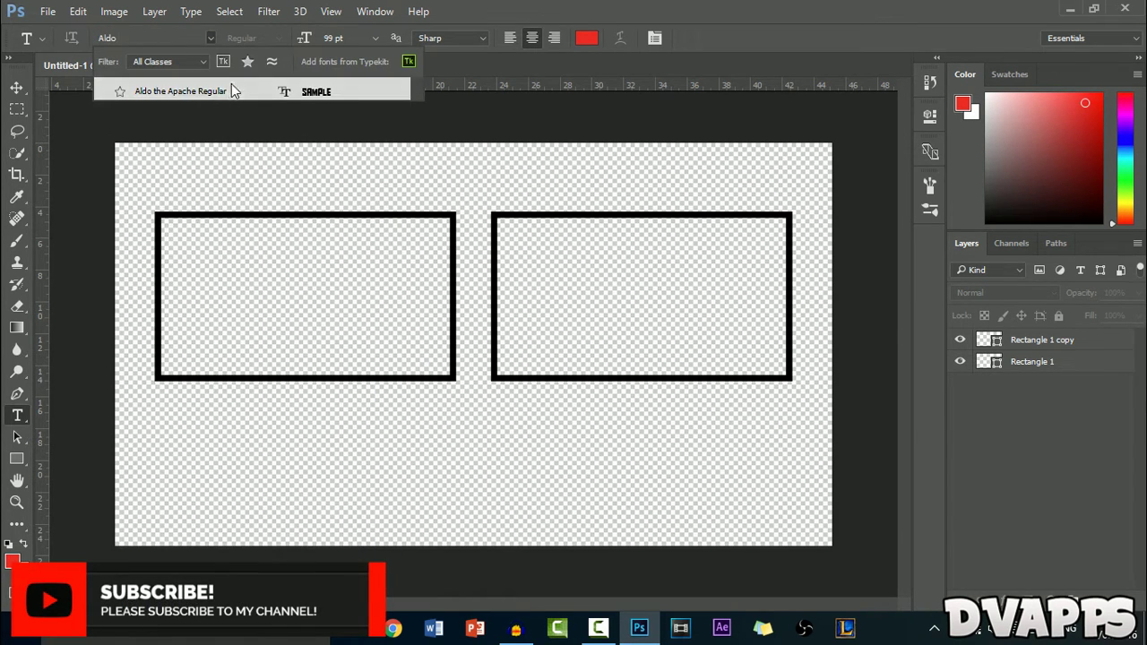
click(224, 91)
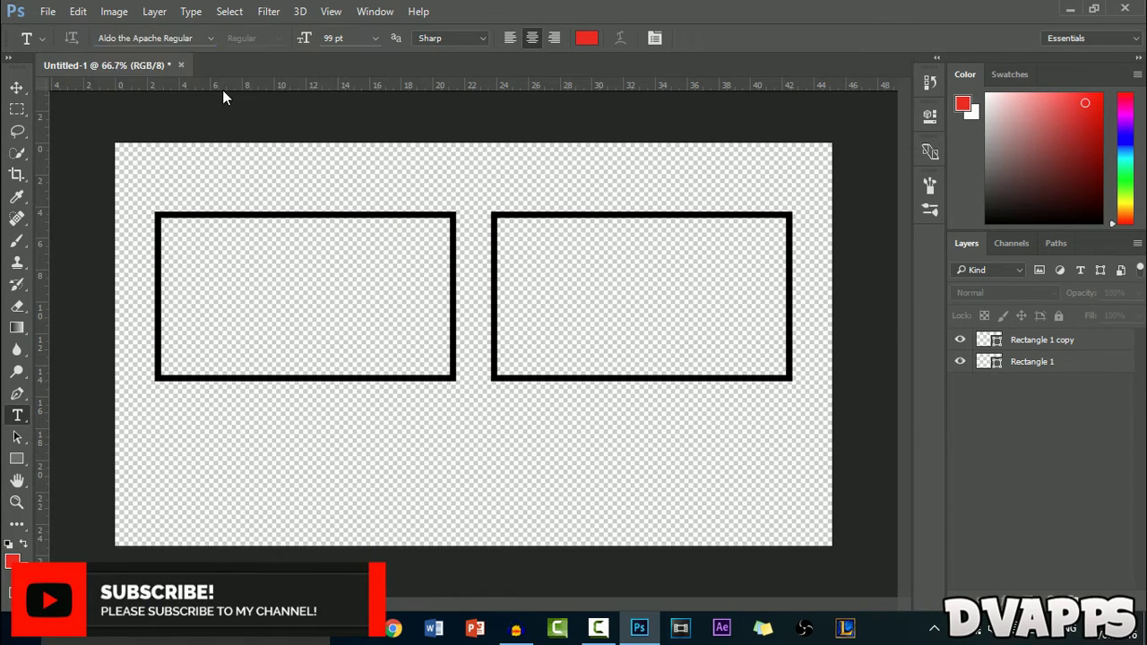
Add a 61 pt white (#ffffff) PREVIOUS VIDEO caption beneath the left frame.
click(278, 193)
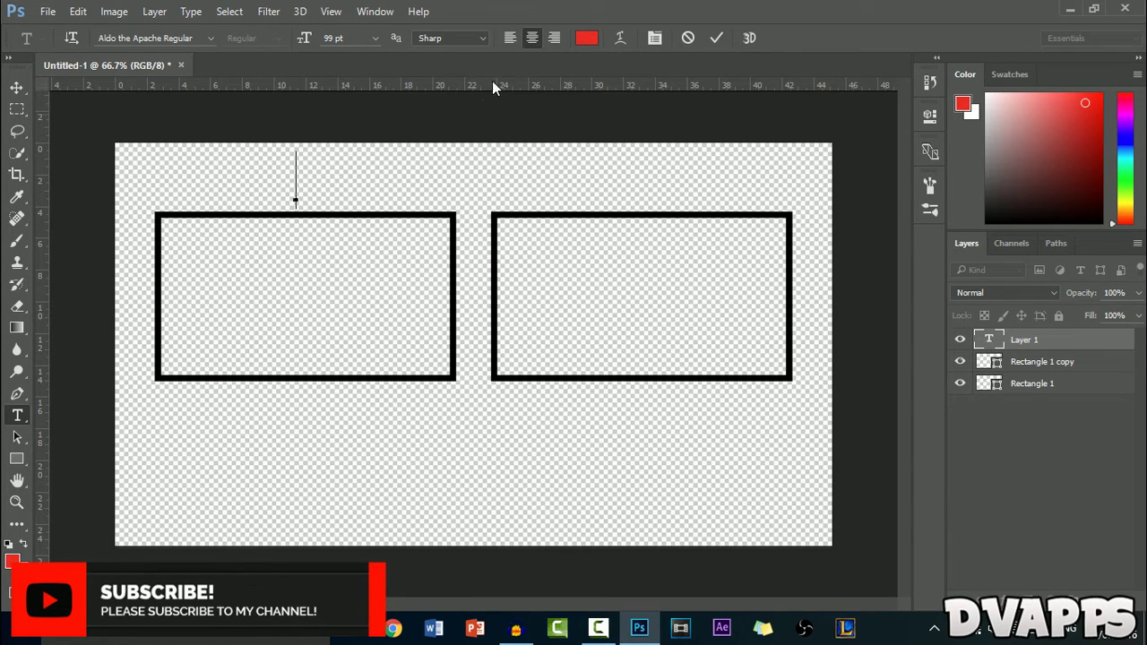
drag(304, 40, 272, 42)
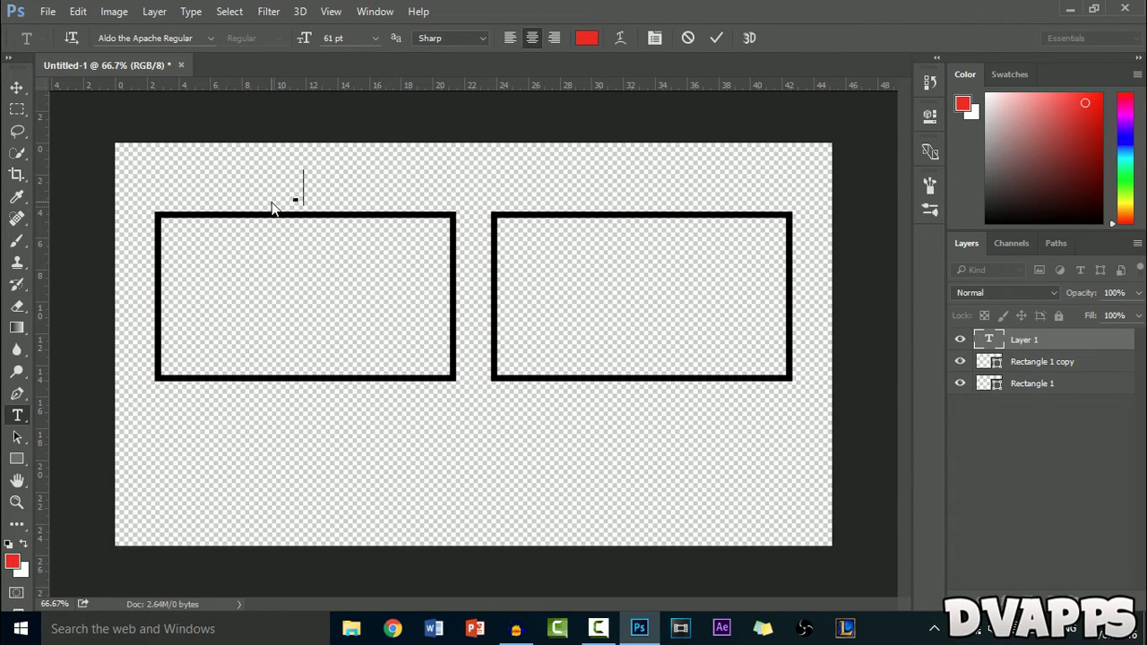
text(PREVIOUS VIDEO)
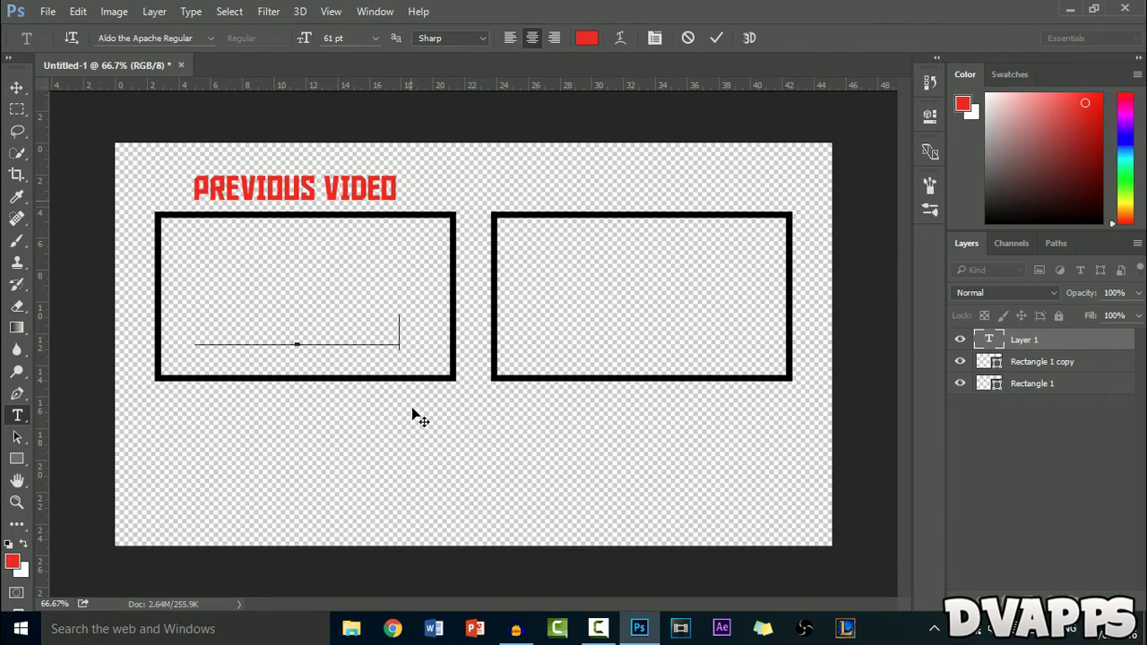
drag(412, 454, 417, 425)
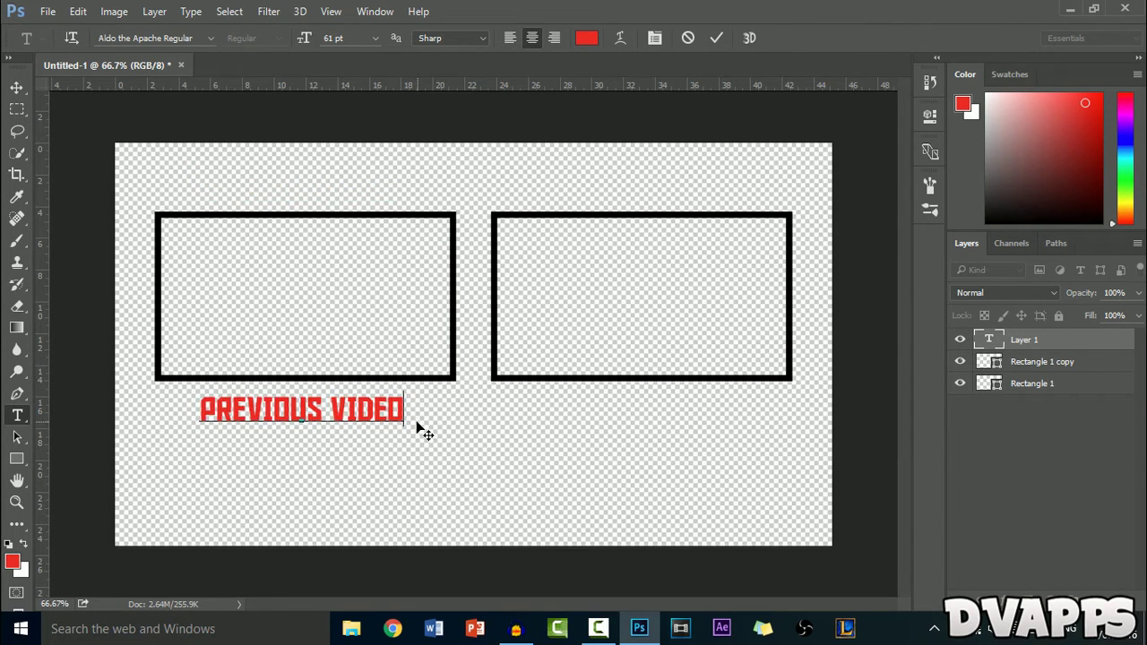
key(ctrl+a)
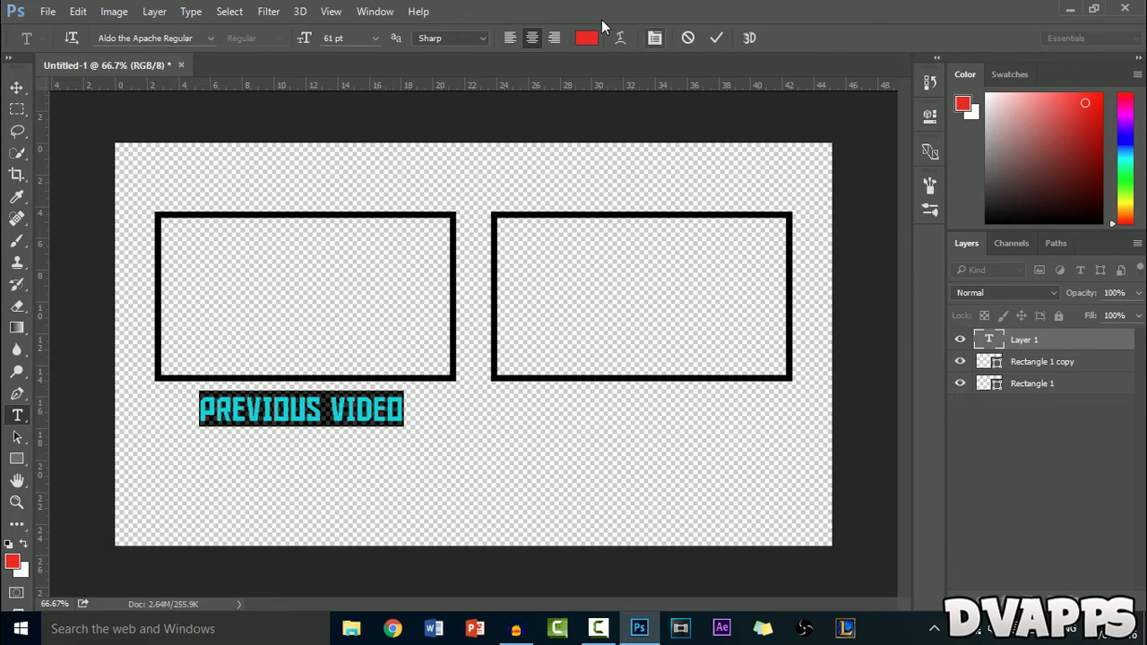
click(587, 36)
text(ffffff)
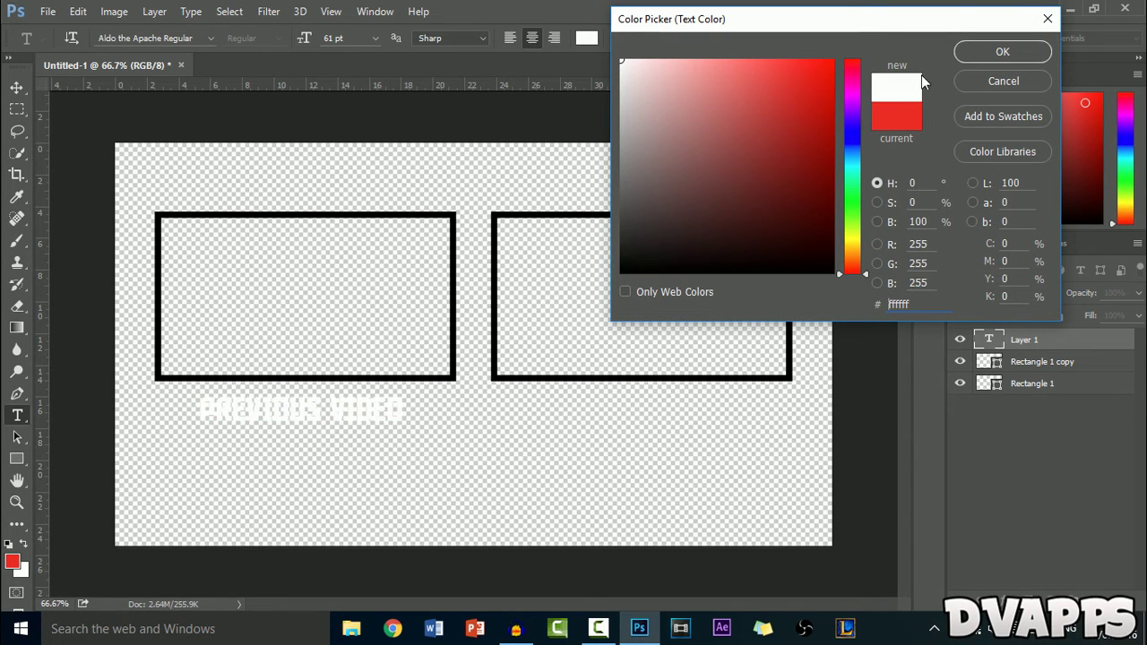
click(1036, 59)
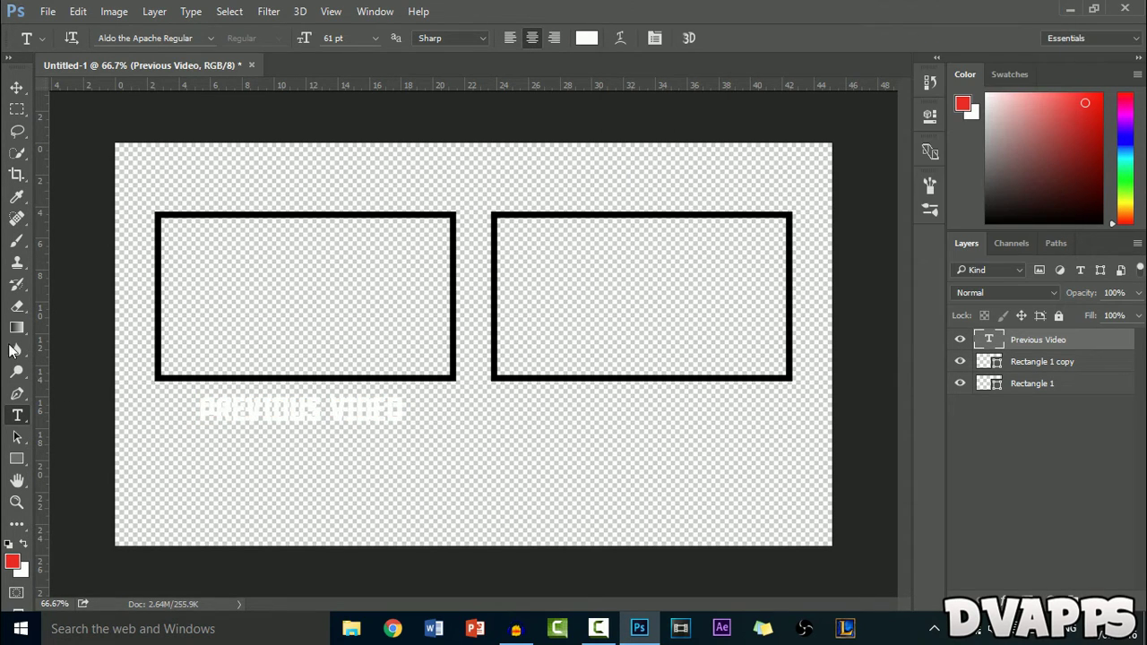
Type the right frame's label ('Nendom Video'), then select the Rectangle 1 layer.
click(639, 417)
text(Ne)
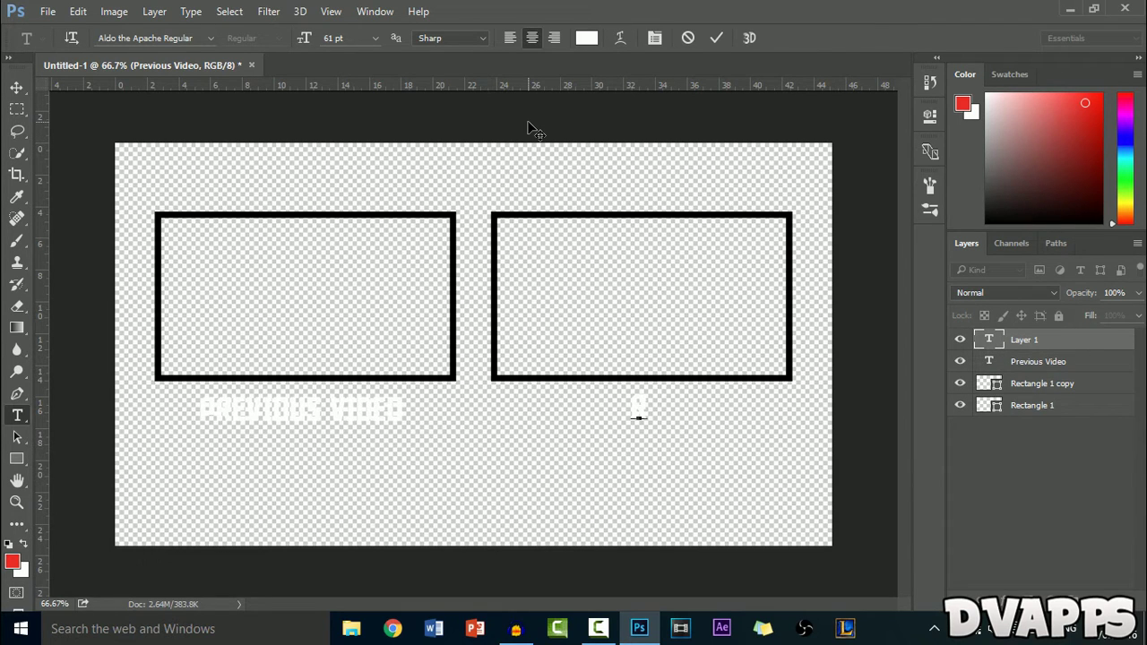
text(ndom Video)
right_click(1042, 406)
click(1064, 436)
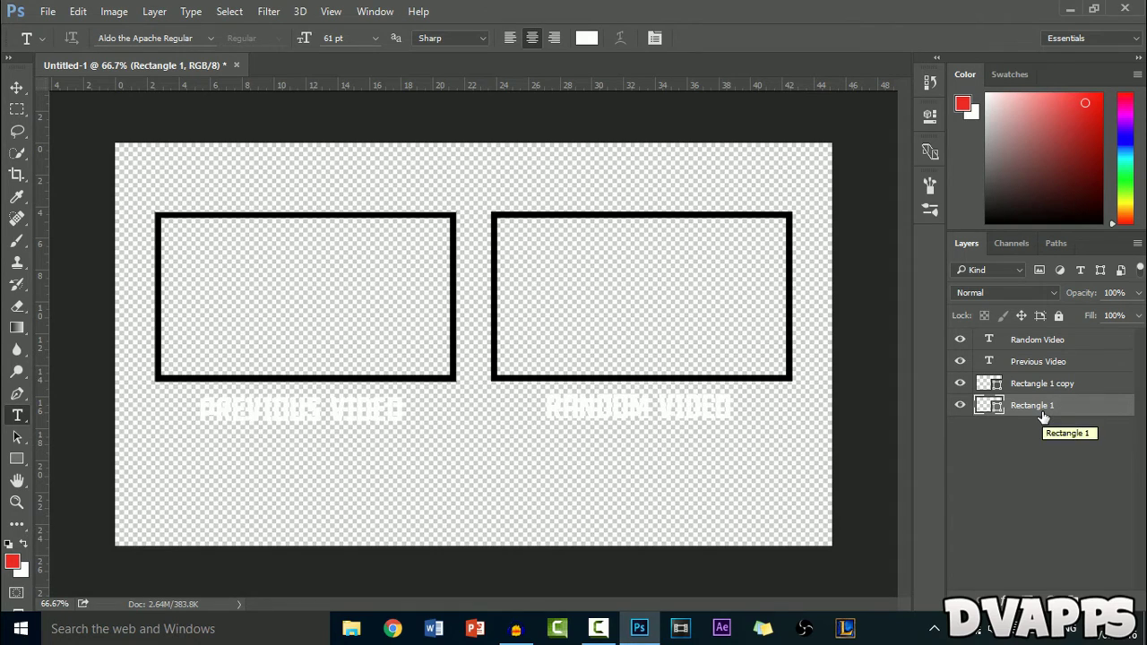
Open the text layer's Blending Options and add a 3 px black stroke.
right_click(1042, 413)
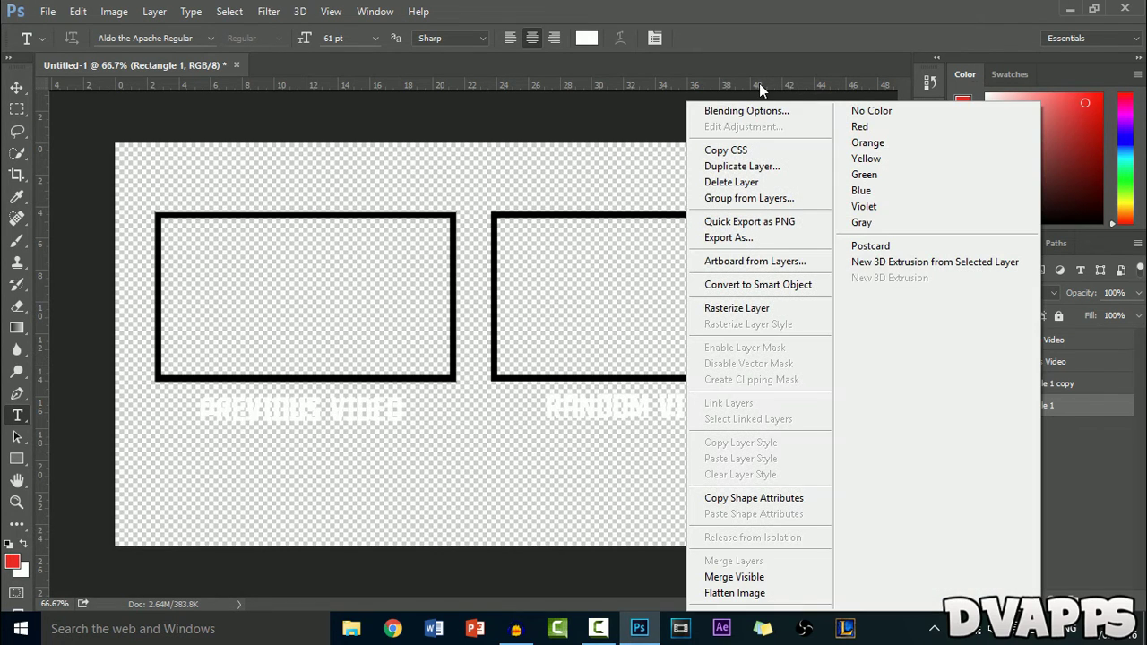
click(747, 109)
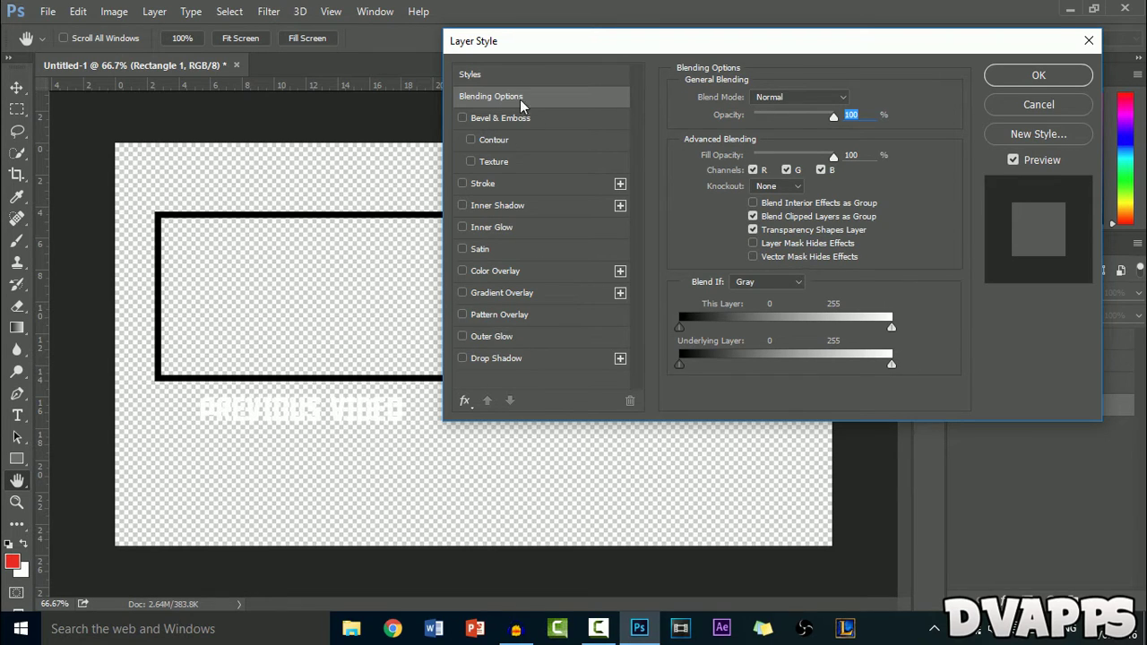
click(490, 184)
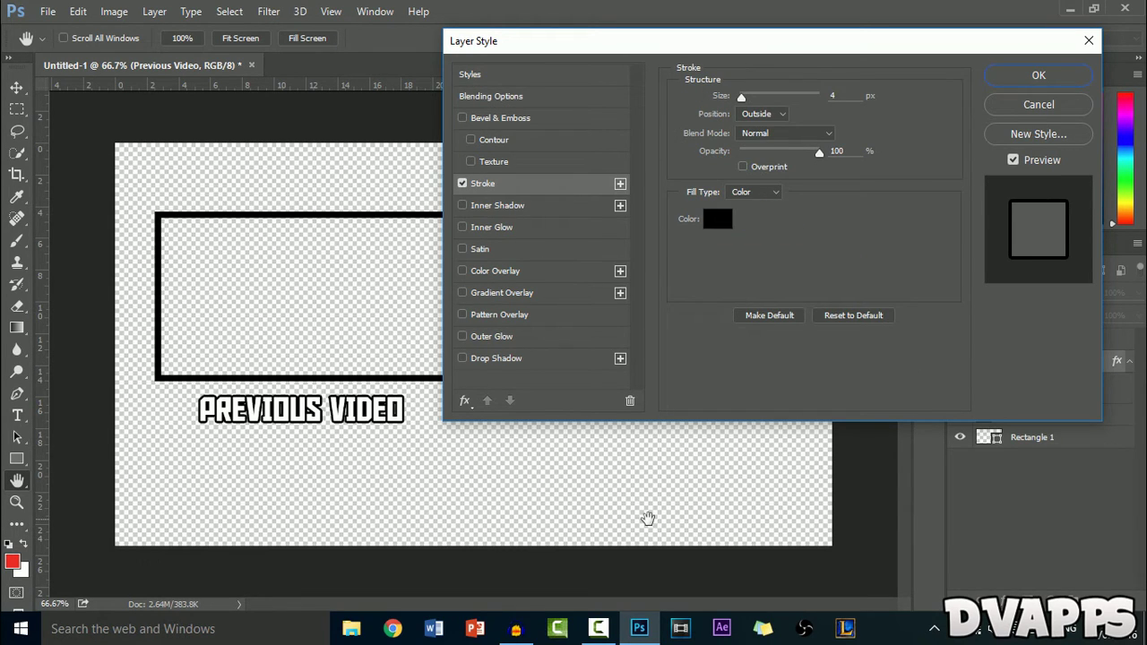
drag(741, 96, 741, 97)
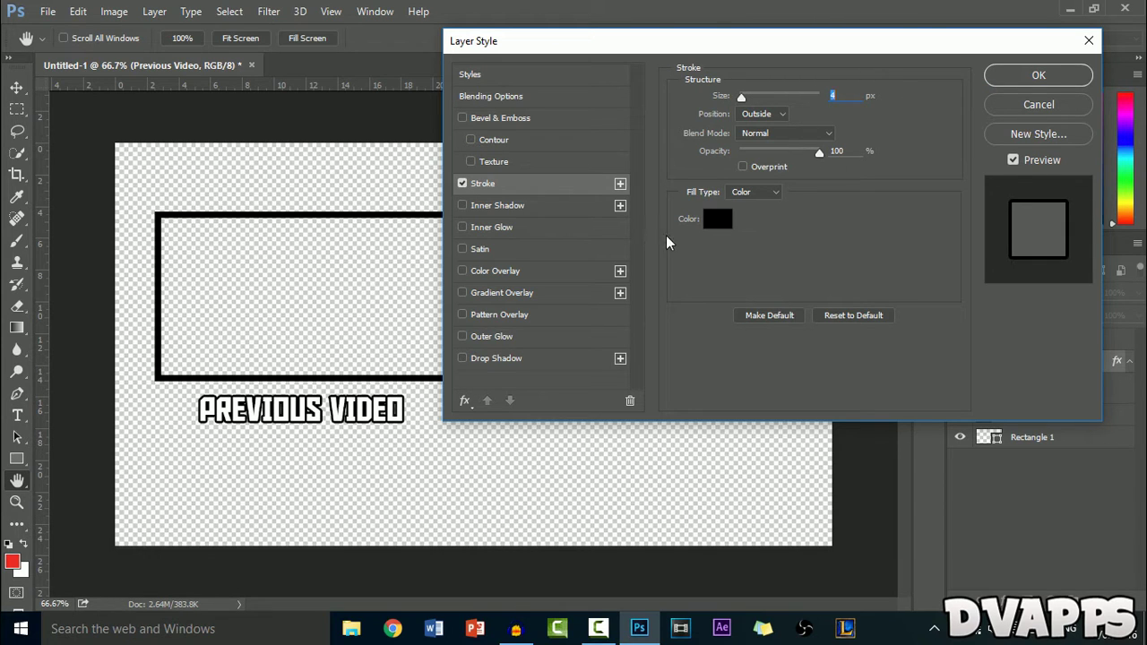
Add a transparent grey gradient overlay and a drop shadow to the text.
click(462, 293)
click(502, 293)
click(832, 135)
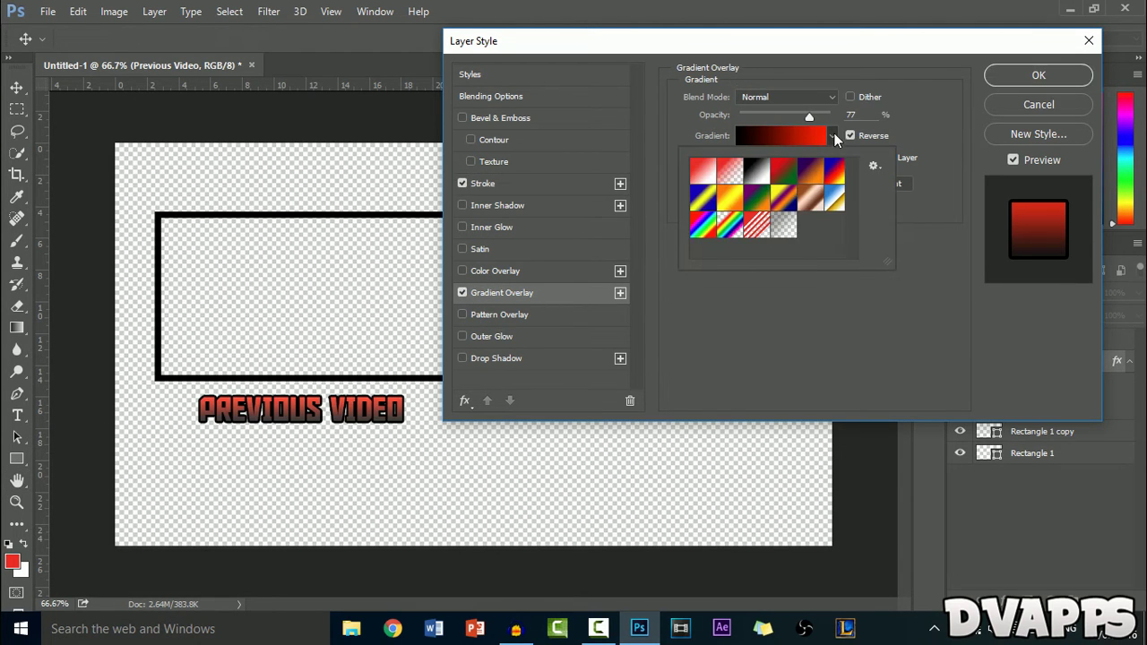
click(784, 227)
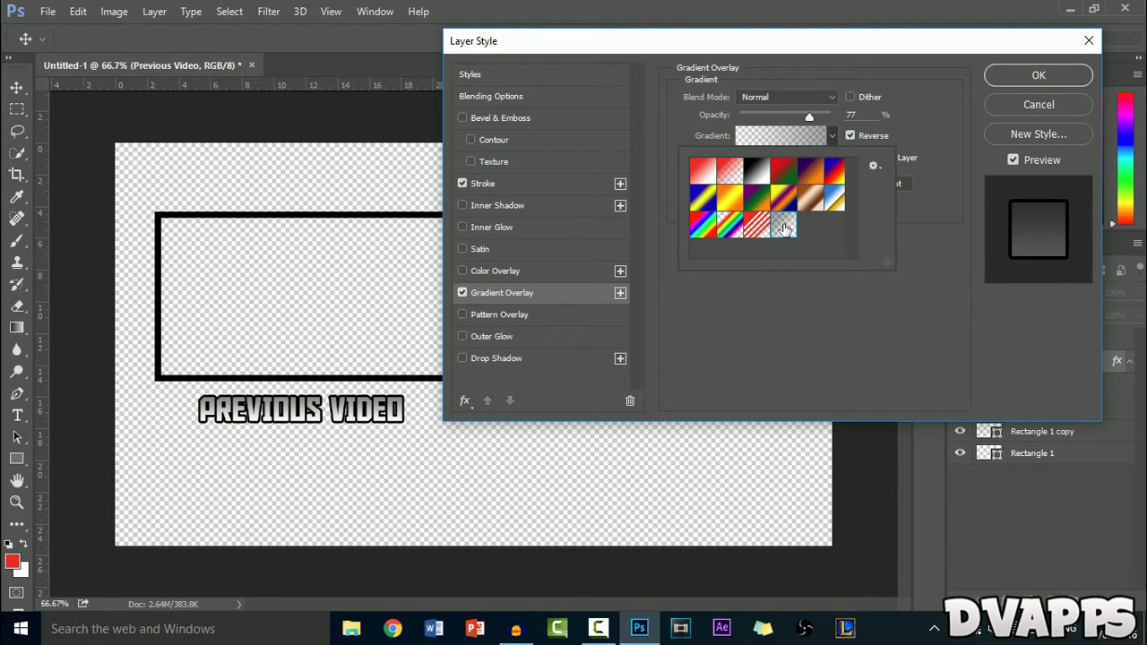
click(784, 228)
click(489, 359)
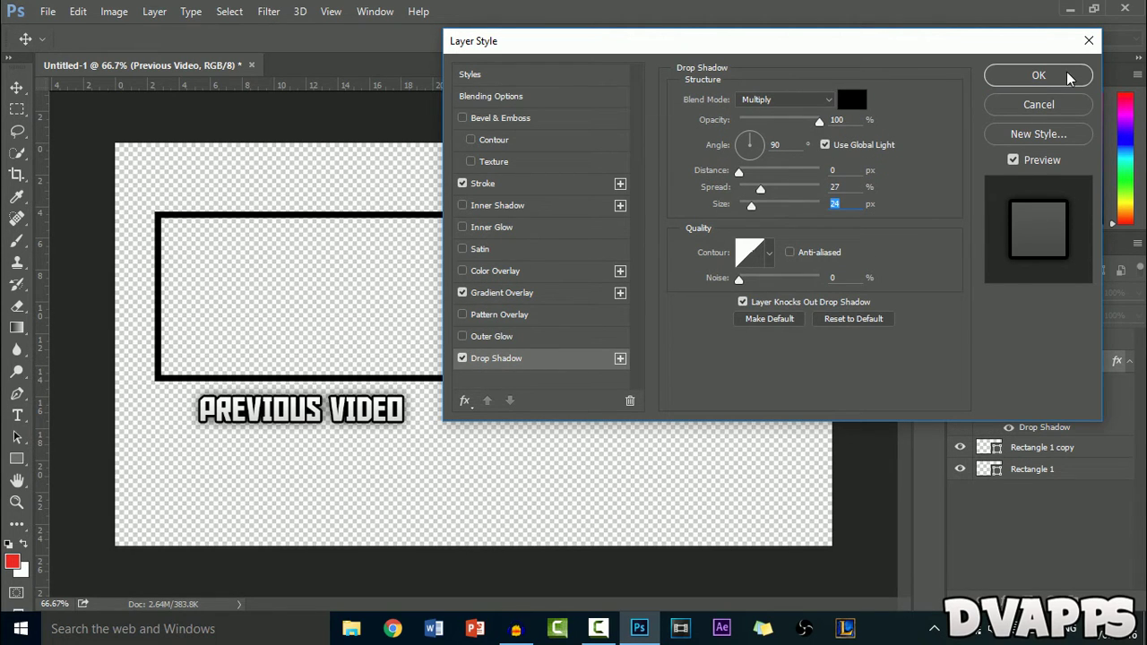
Apply the effects, then copy PREVIOUS VIDEO's layer style and paste it onto RANDOM VIDEO.
click(1070, 79)
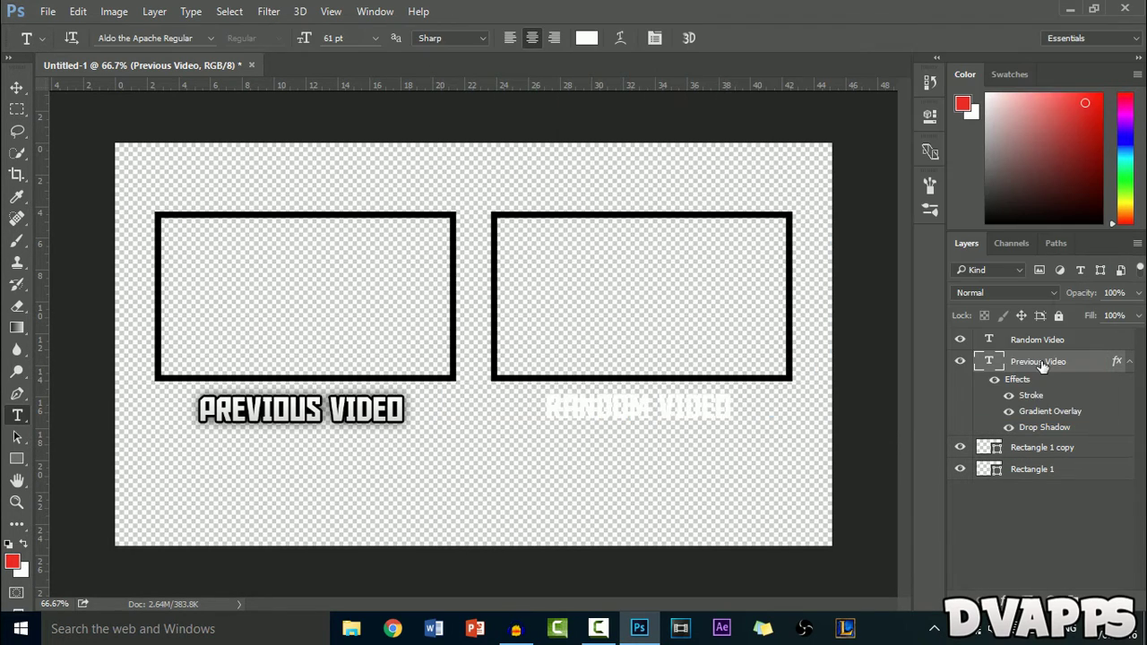
right_click(1041, 363)
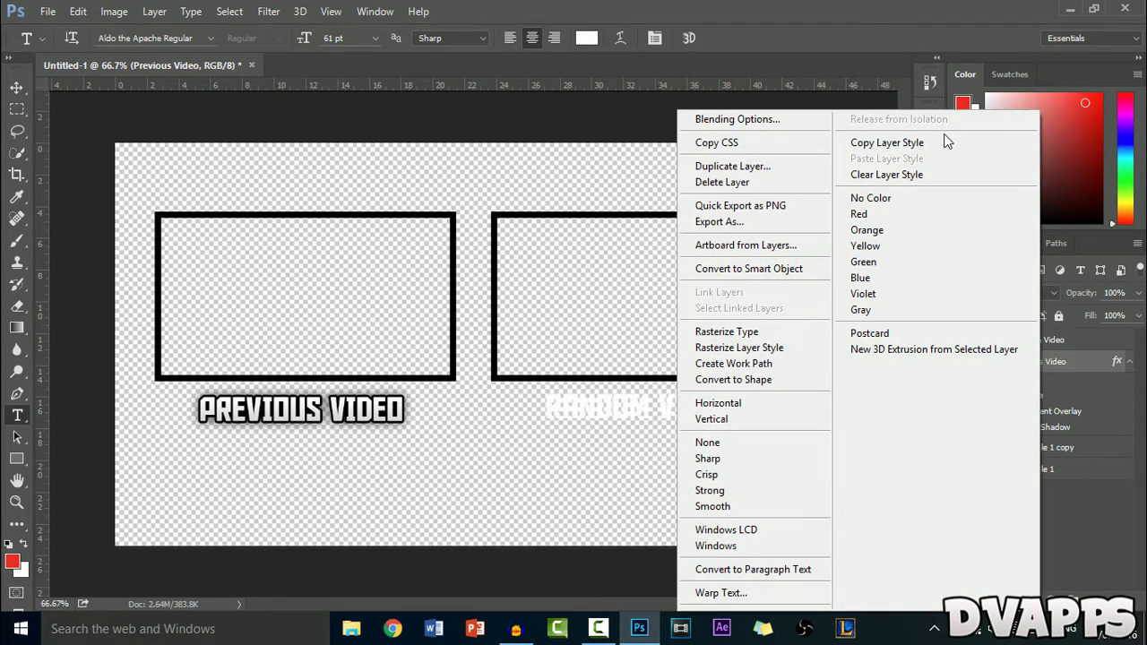
click(922, 141)
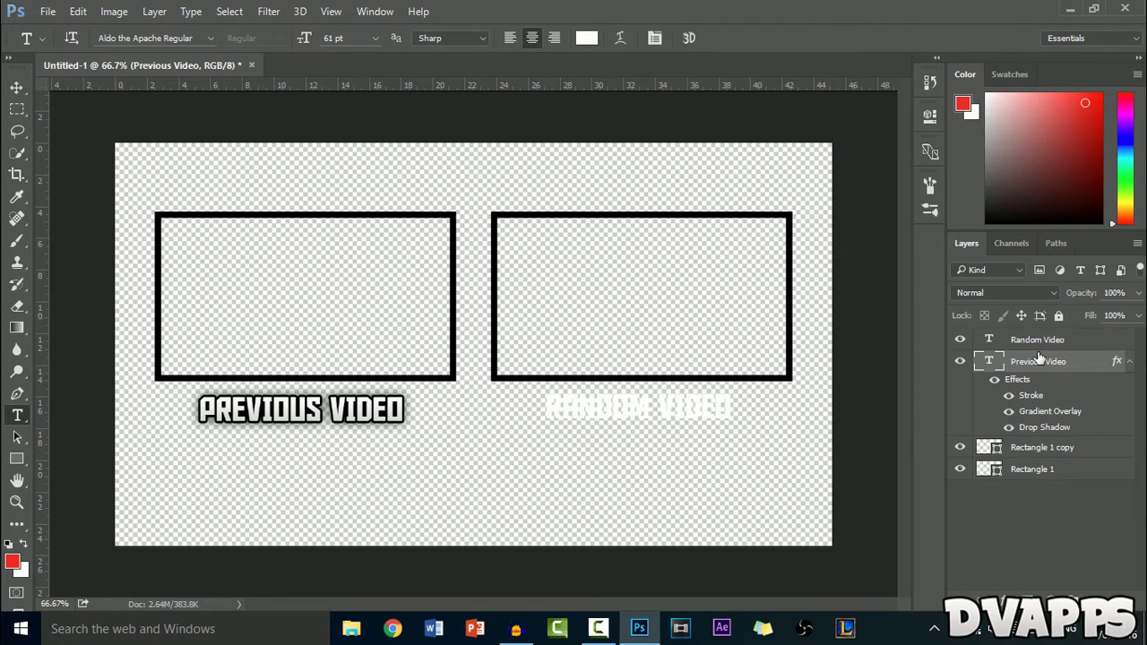
click(1039, 343)
right_click(1039, 341)
click(888, 157)
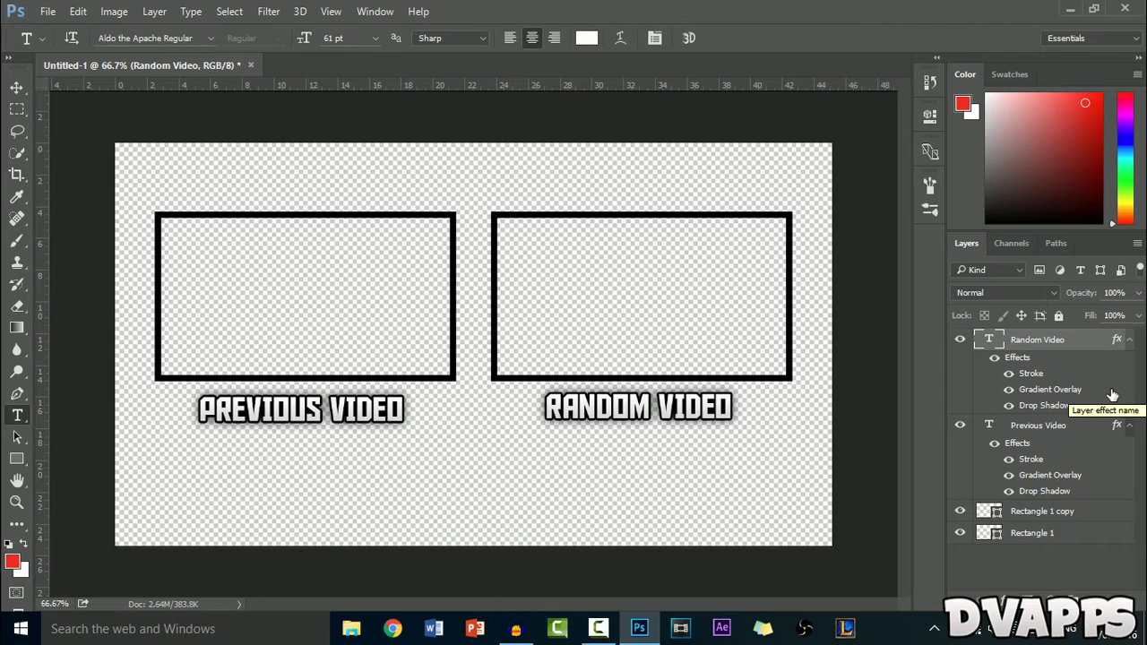
Start a heading text layer above the frames in Space Comics Regular.
click(472, 178)
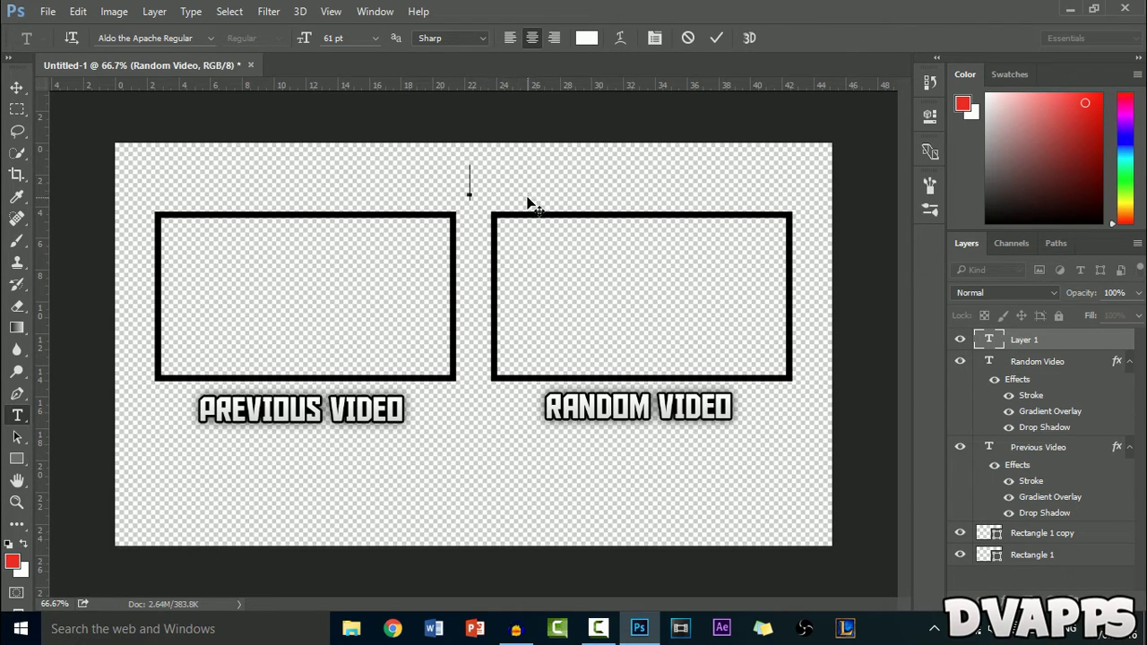
click(170, 38)
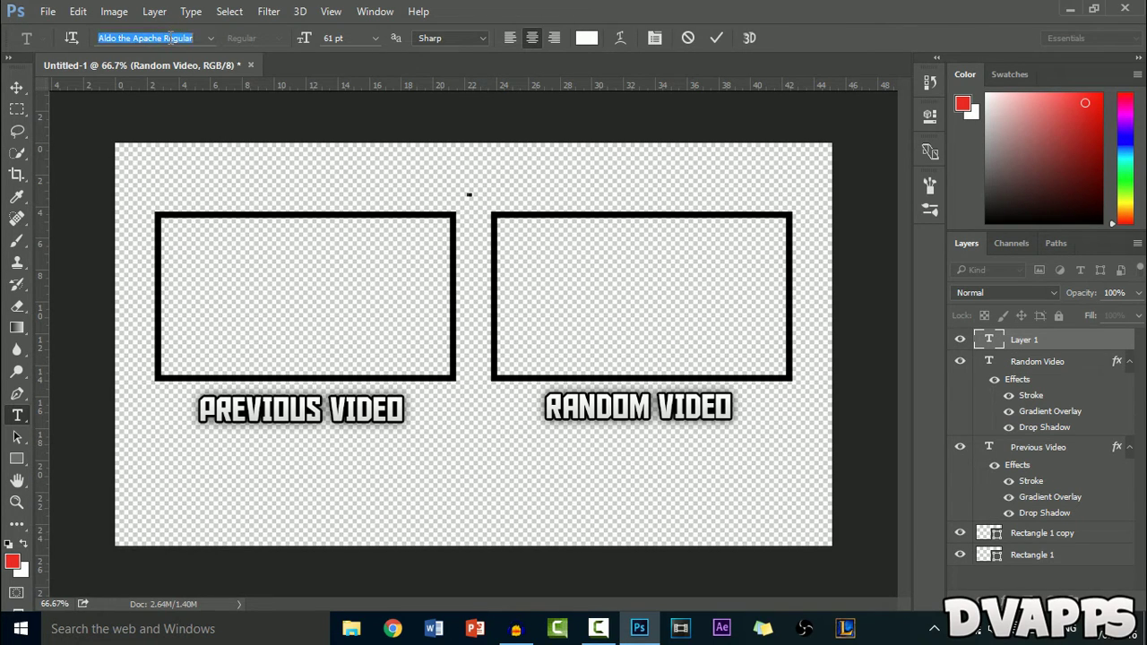
text(sPA)
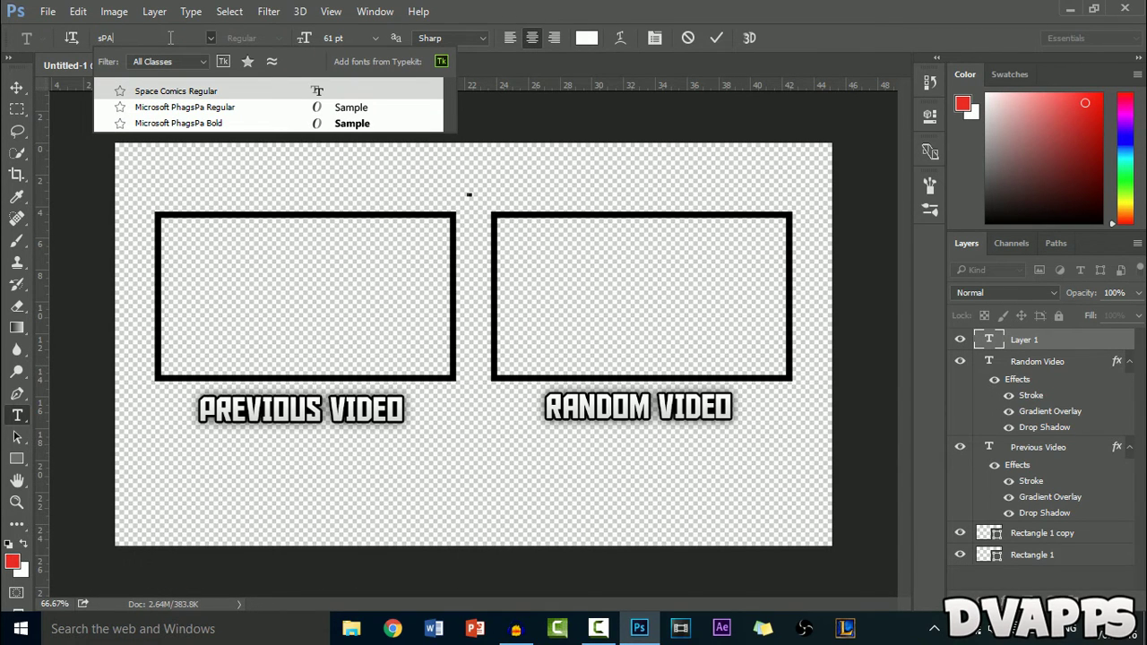
key(Return)
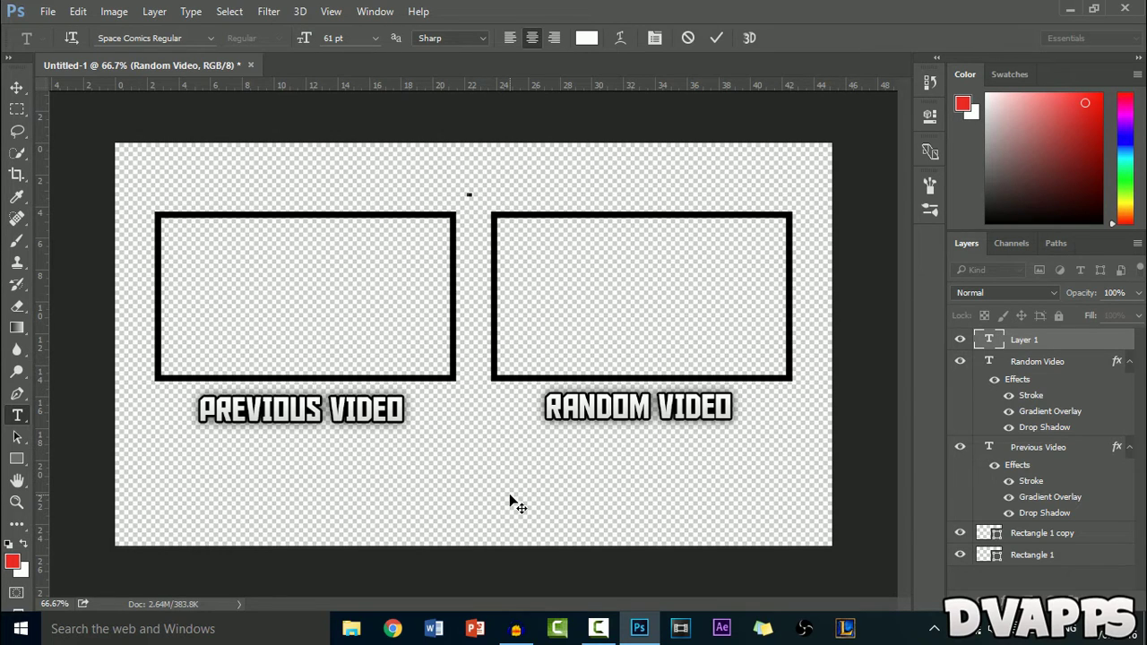
Type THANKS FOR WATCHING, commit it, and paste the caption layer style onto it.
text(THANKS FOR WATCHING)
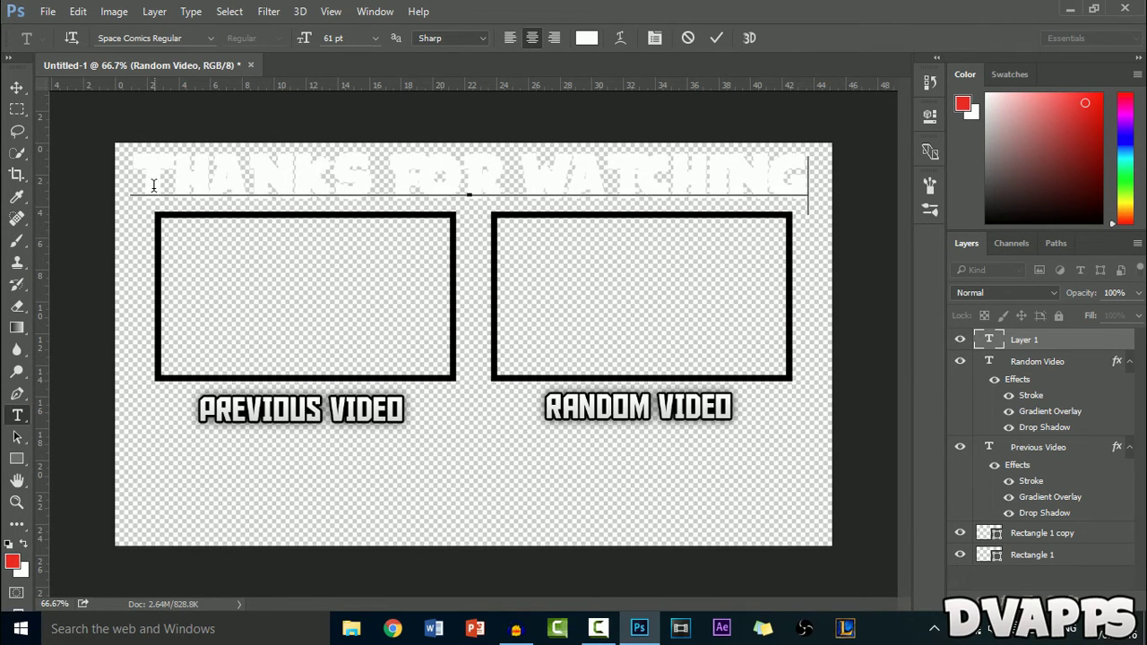
drag(158, 186, 938, 223)
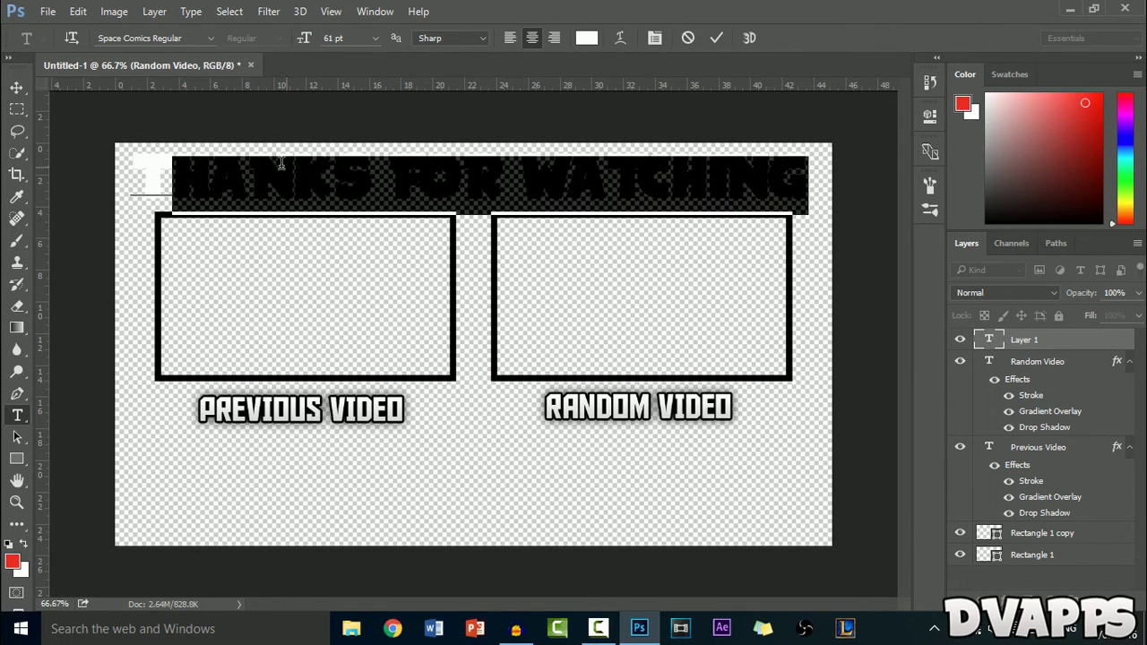
key(ctrl+Return)
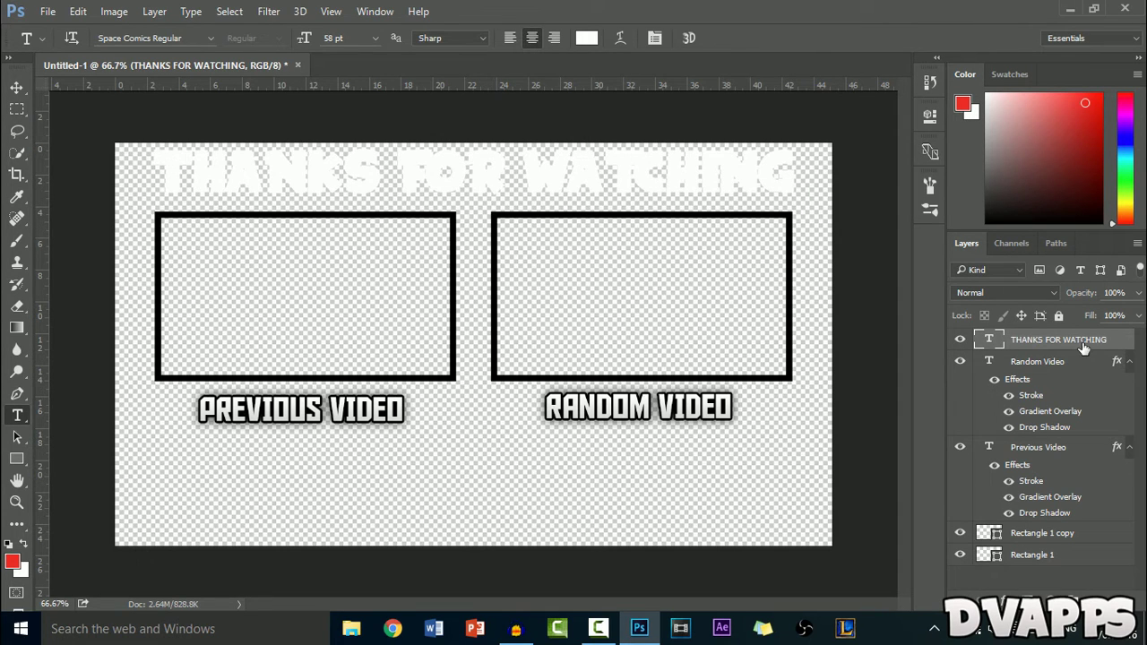
right_click(1063, 345)
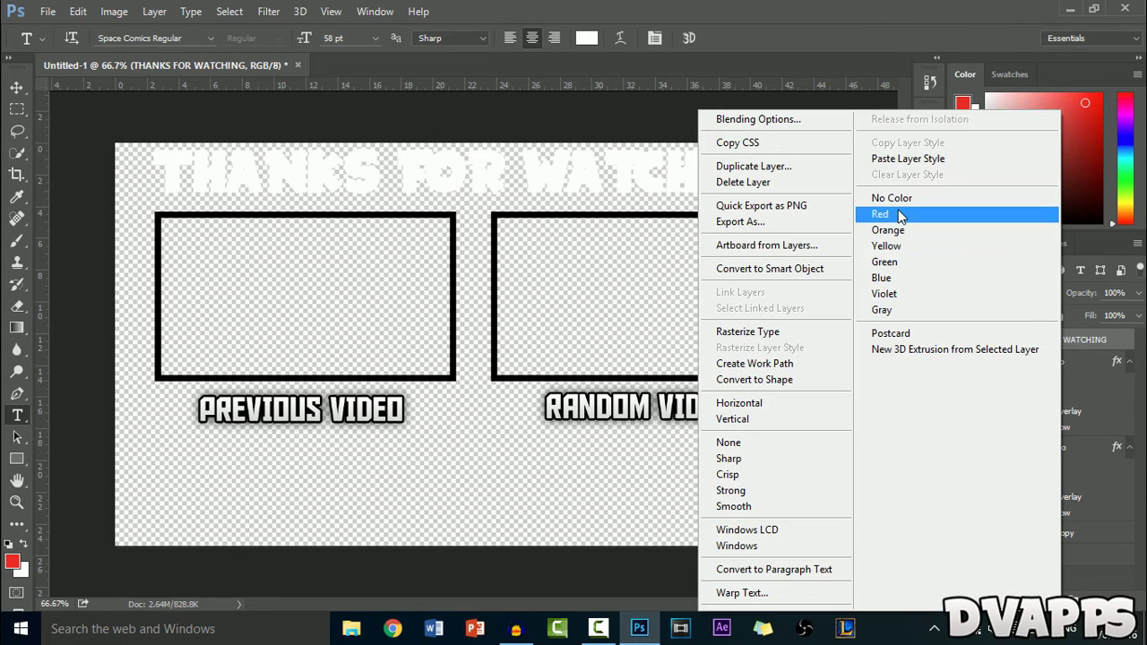
click(951, 154)
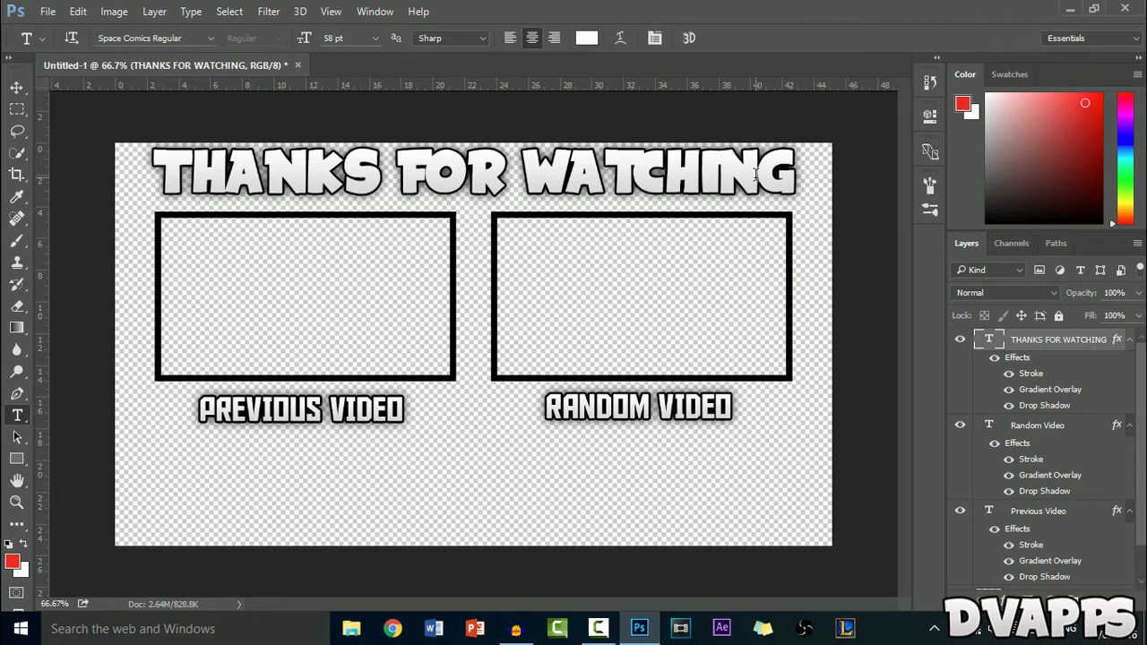
Start a new text line near the canvas bottom in Nexa Bold Regular.
click(453, 505)
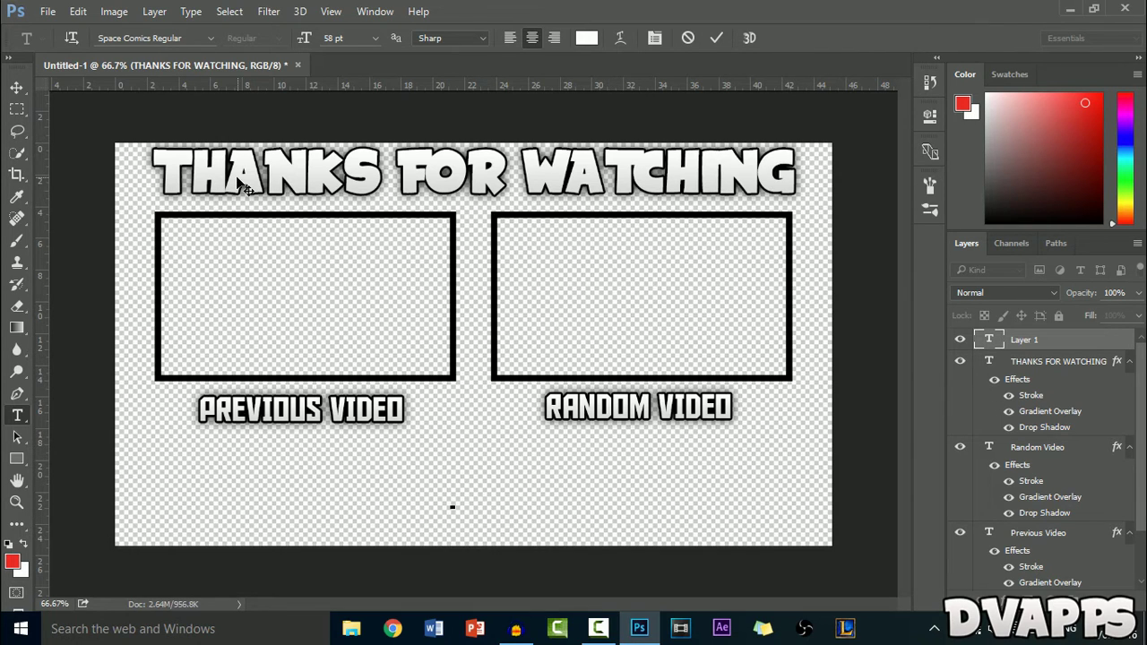
click(147, 40)
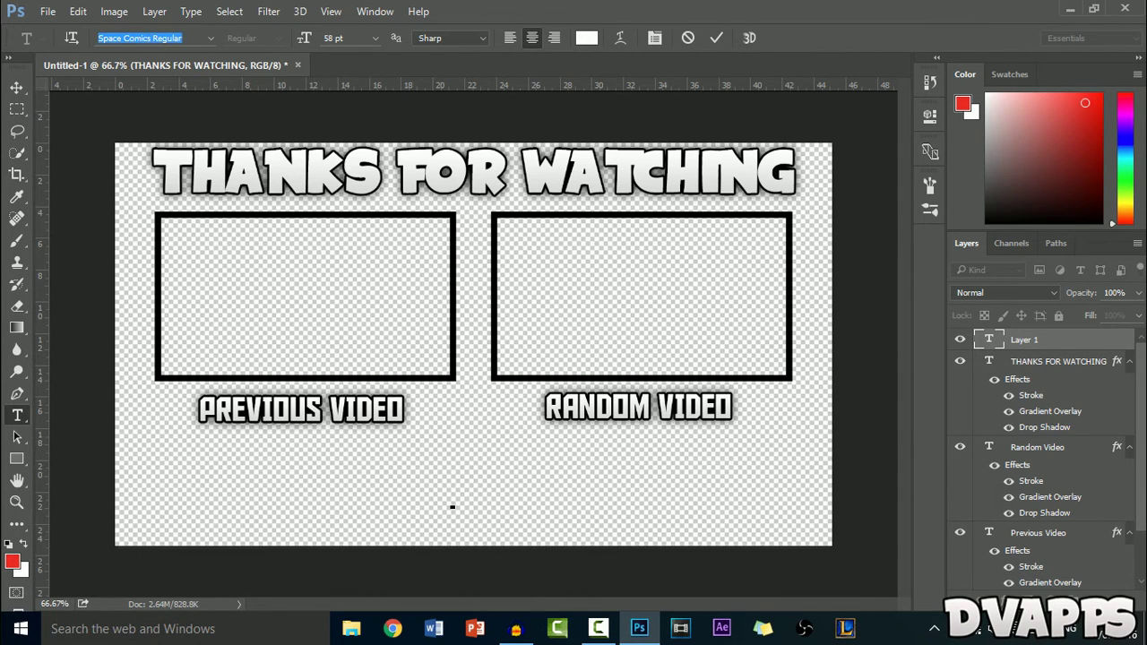
text(NEXA)
key(Return)
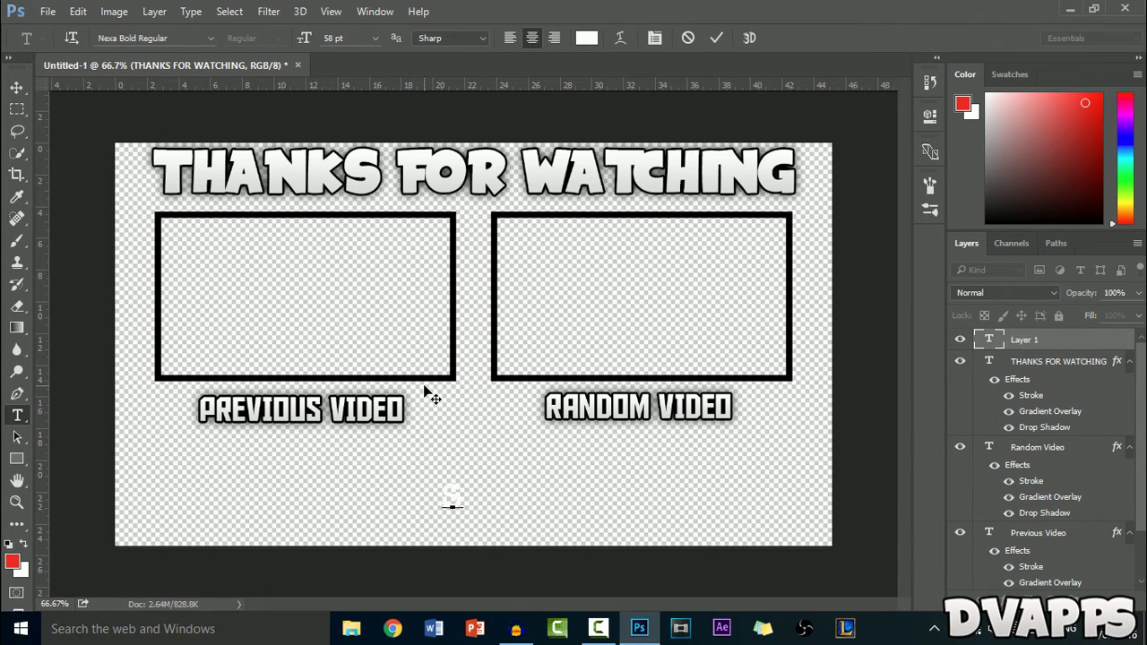
Type SUBSCRIBE HERE!, commit it, and paste the caption layer style onto it.
text(SUBSCRIBE HERE!)
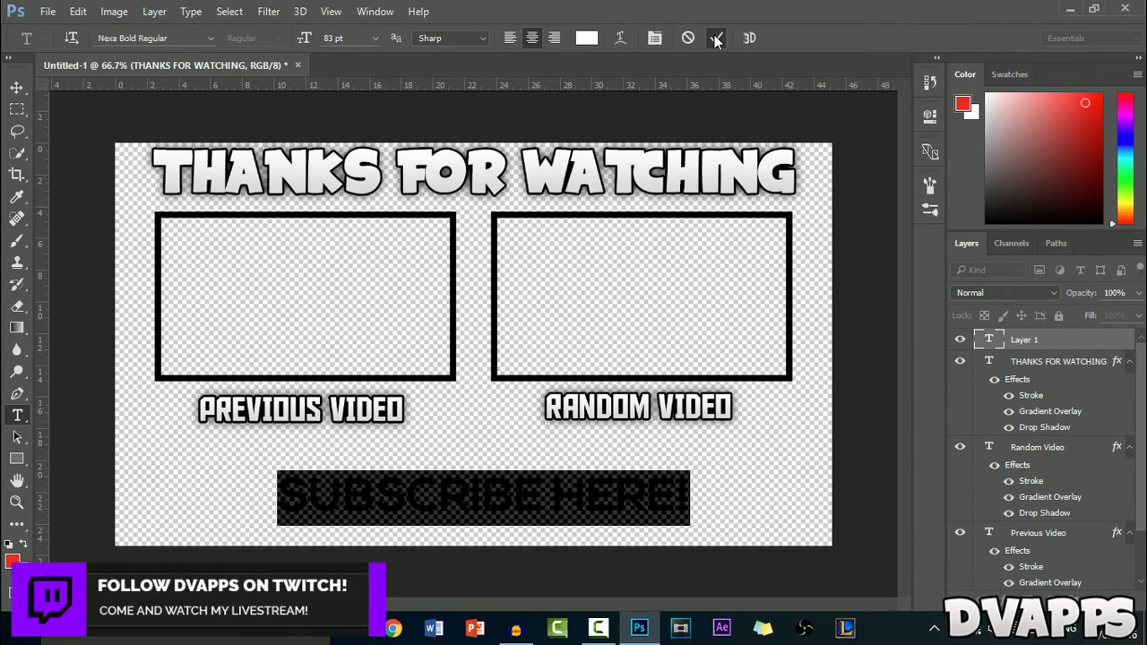
click(716, 39)
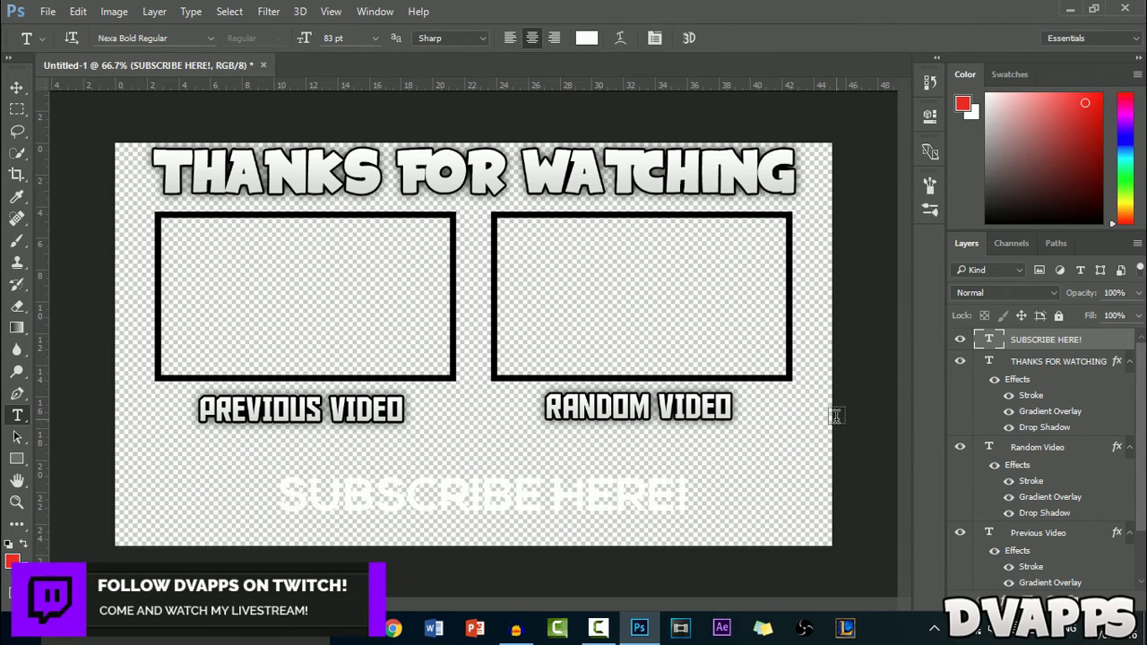
right_click(1061, 342)
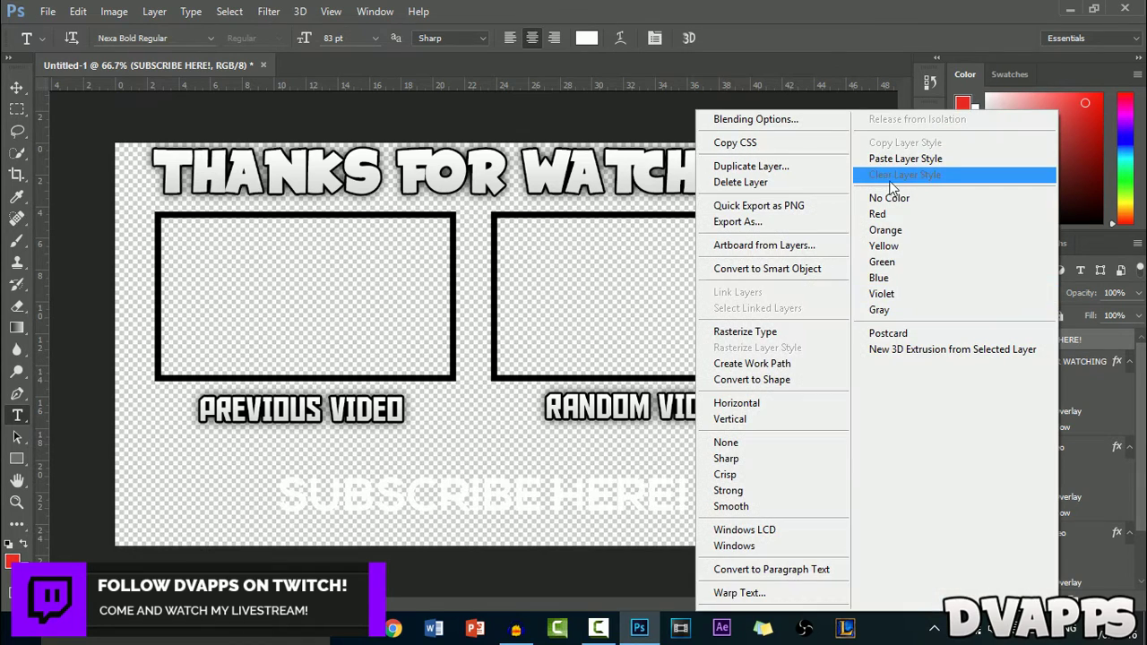
click(957, 161)
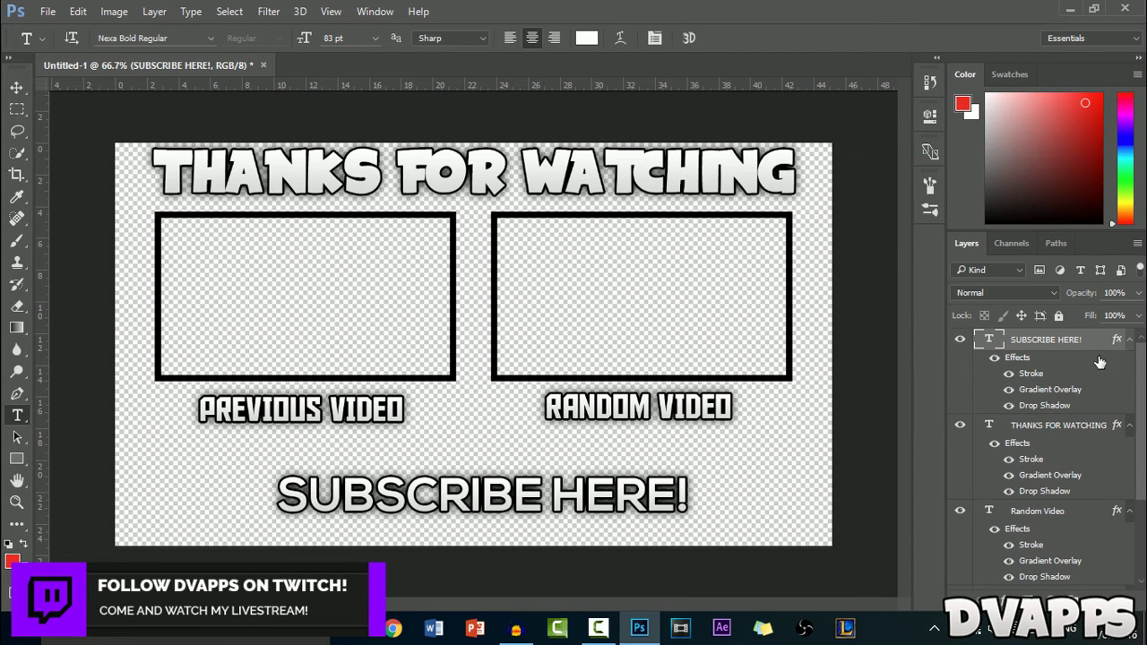
right_click(1051, 341)
click(767, 120)
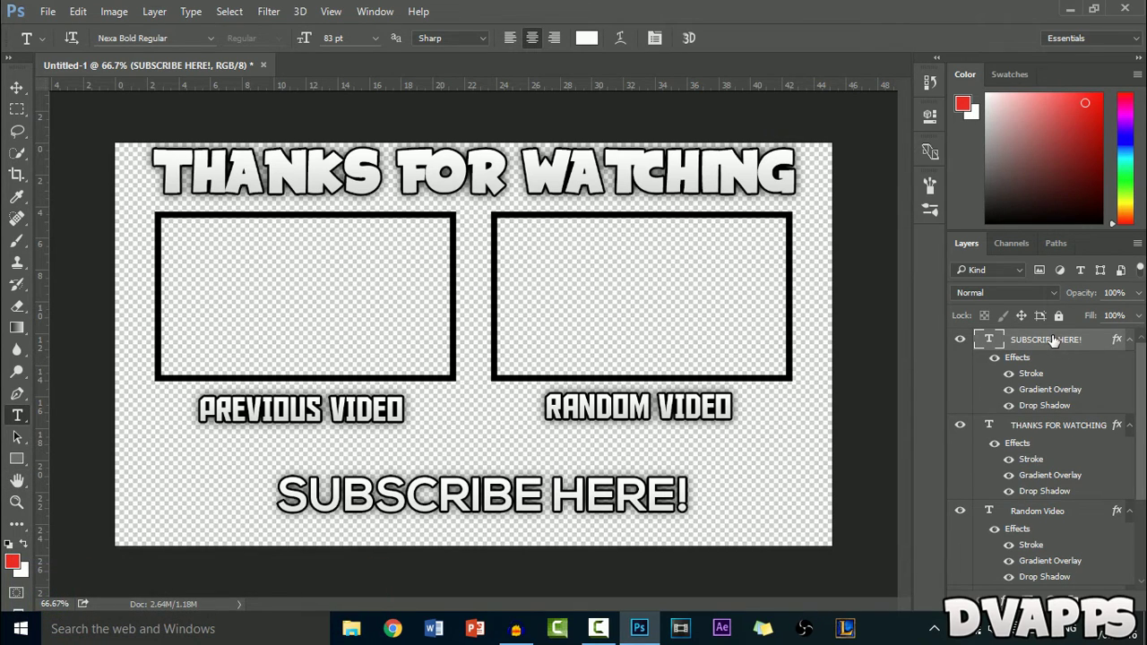
Select the whole canvas and align the SUBSCRIBE HERE! layer to its horizontal center.
key(ctrl+a)
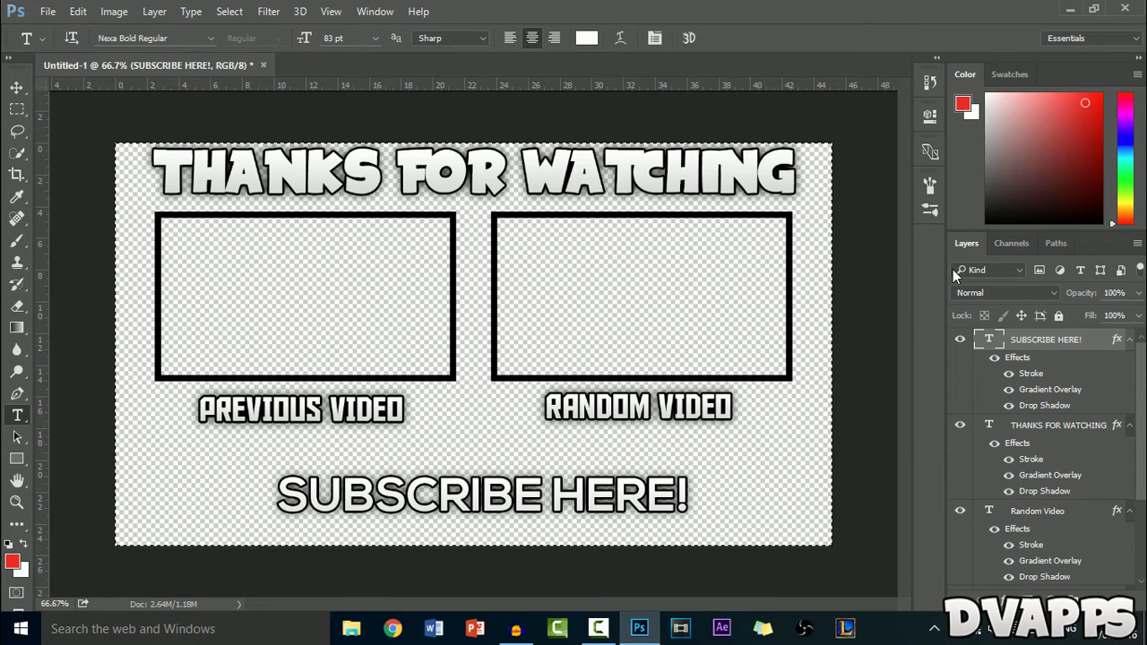
click(154, 12)
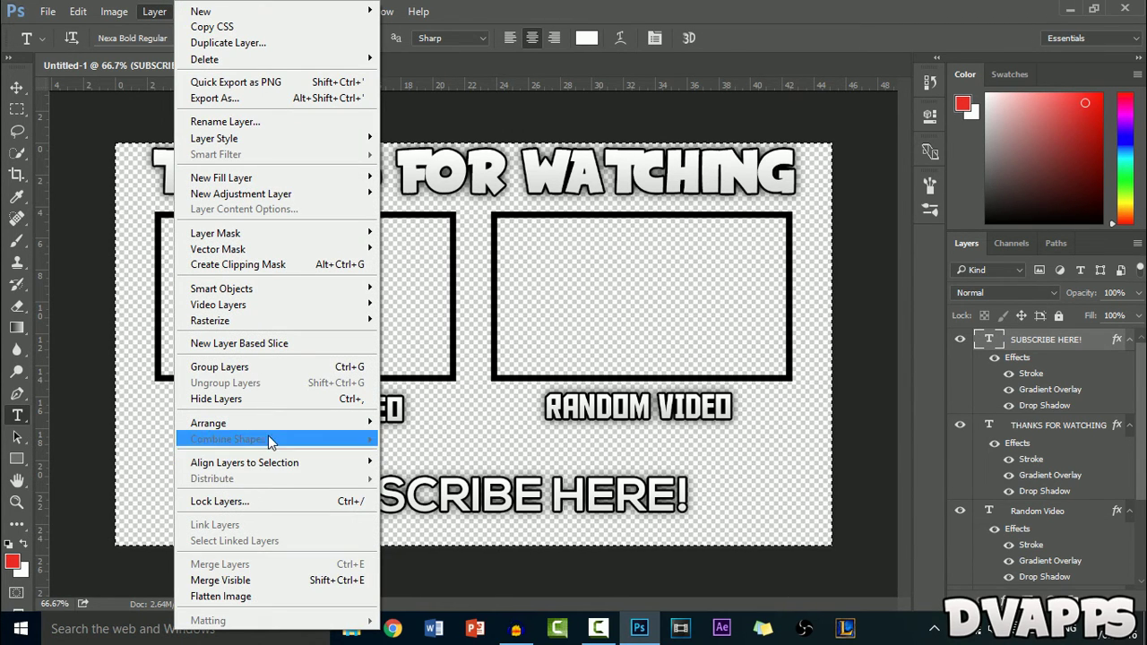
mouse_move(269, 463)
click(421, 531)
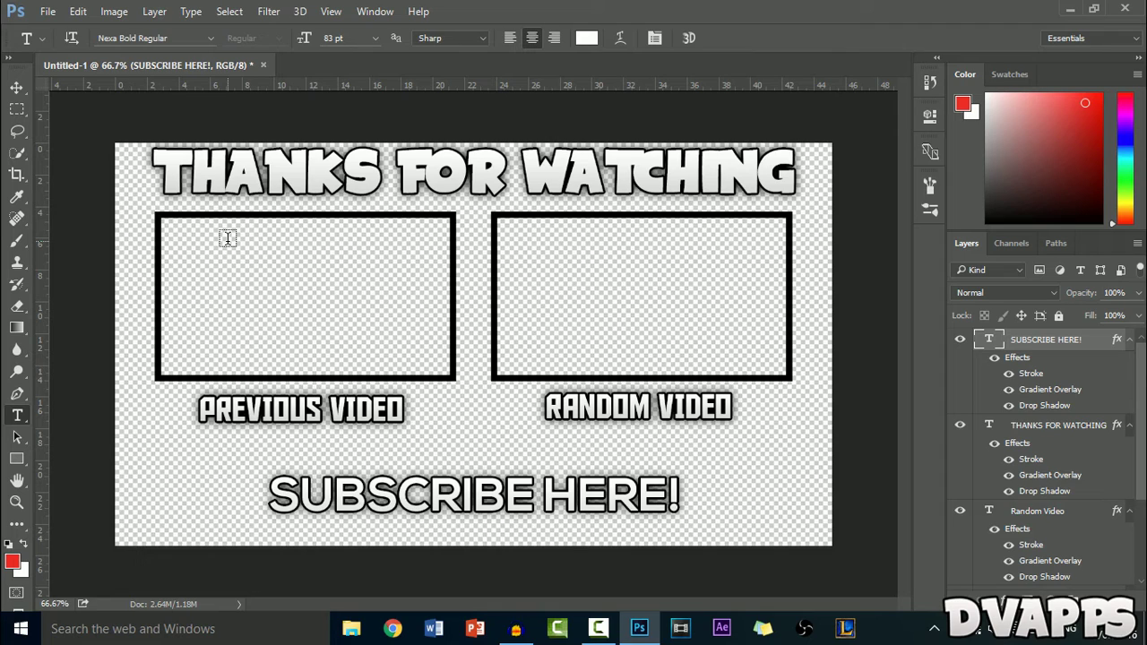
Save the design as a PNG named 'Outro Screen', accepting the default PNG options.
click(48, 12)
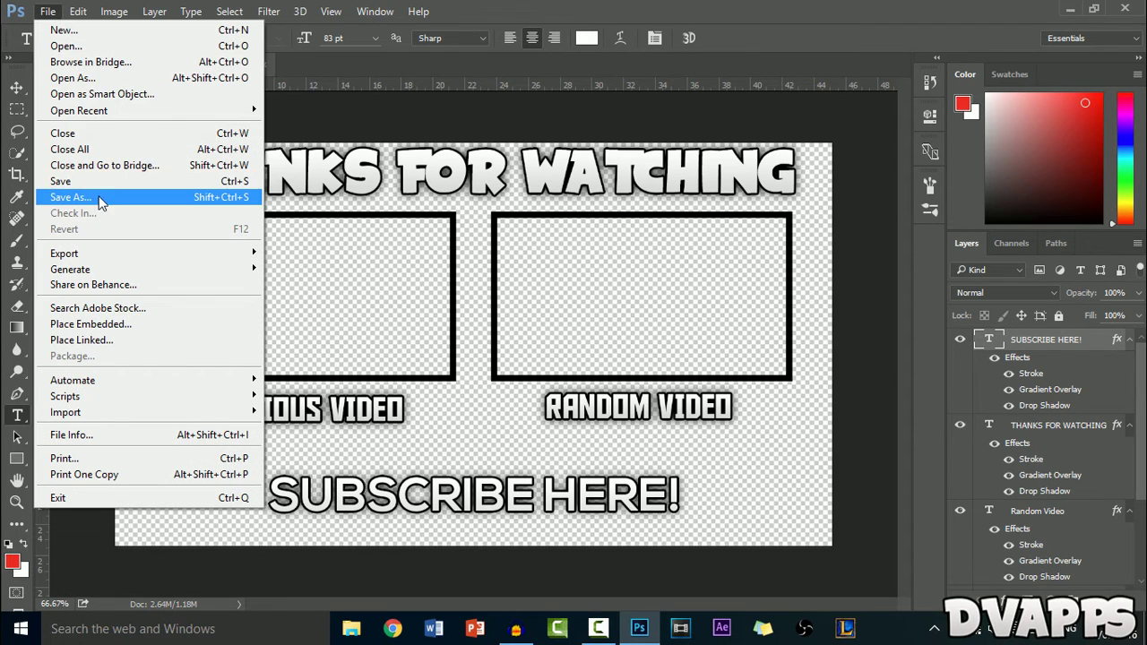
click(98, 197)
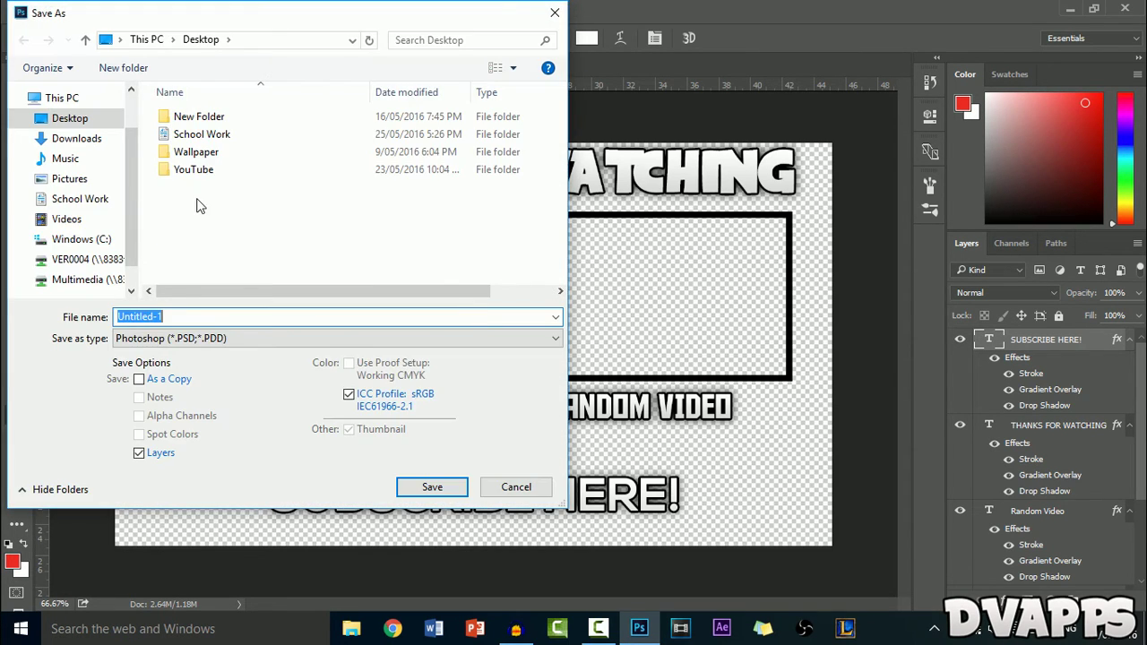
click(245, 342)
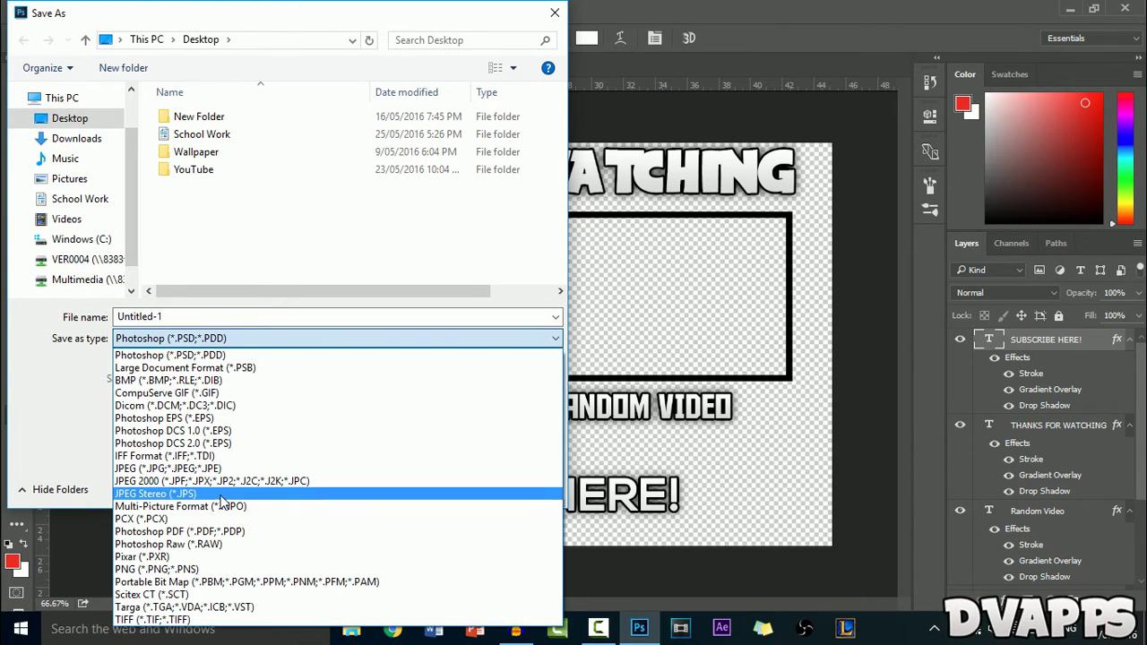
click(157, 570)
text(Outro )
text(Screen)
key(Return)
click(627, 195)
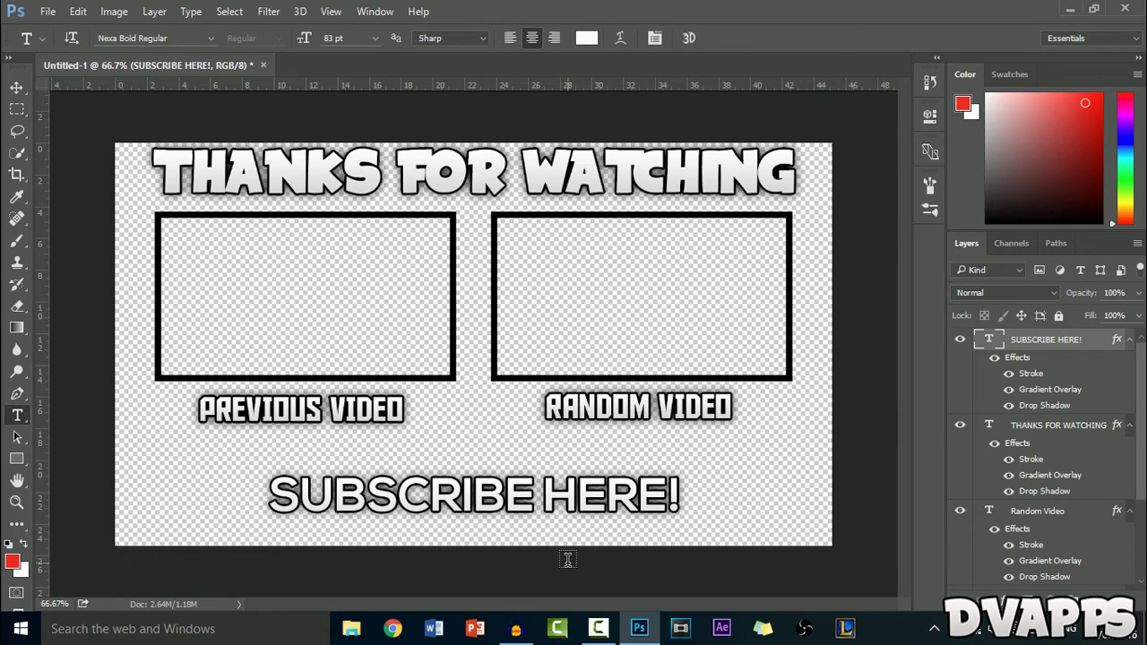
Switch from Photoshop to the Chrome browser's blank new tab.
click(393, 628)
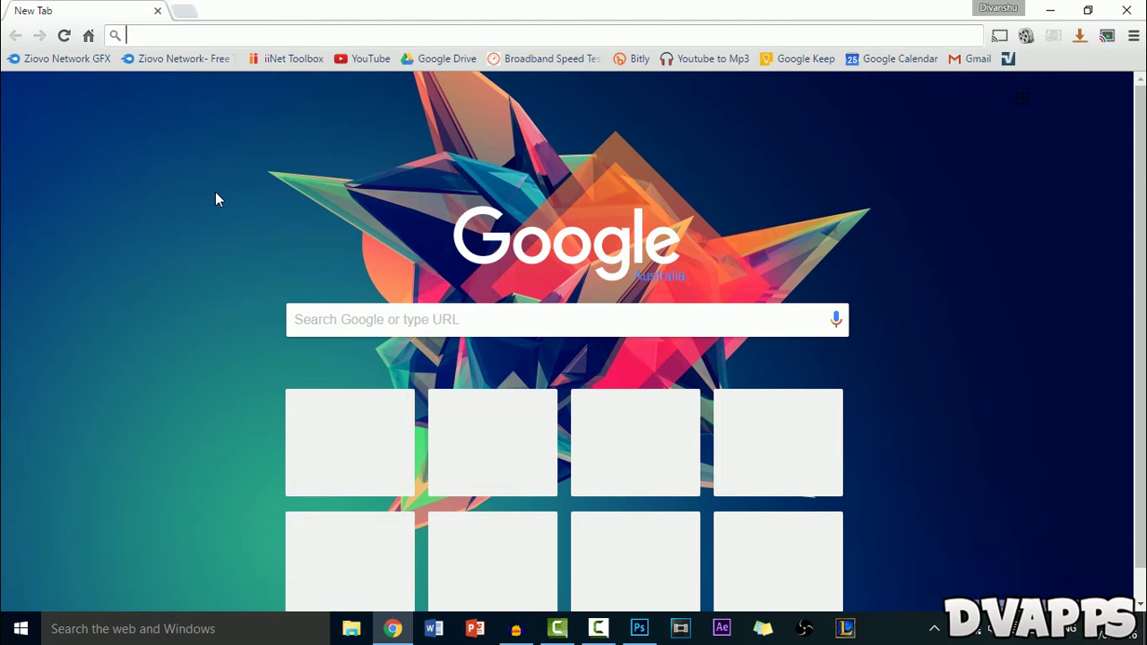
Search for 'yasuo login' and open the 'Yasuo, the Unforgiven - Login Screen' video.
text(yasuo)
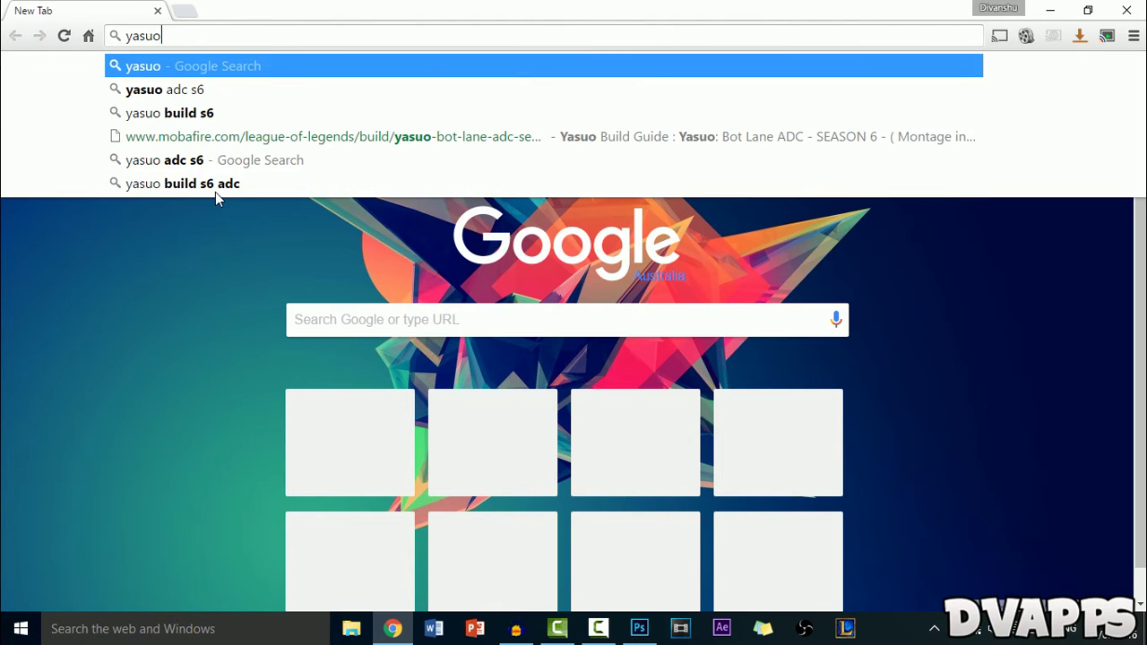
text( login)
key(Return)
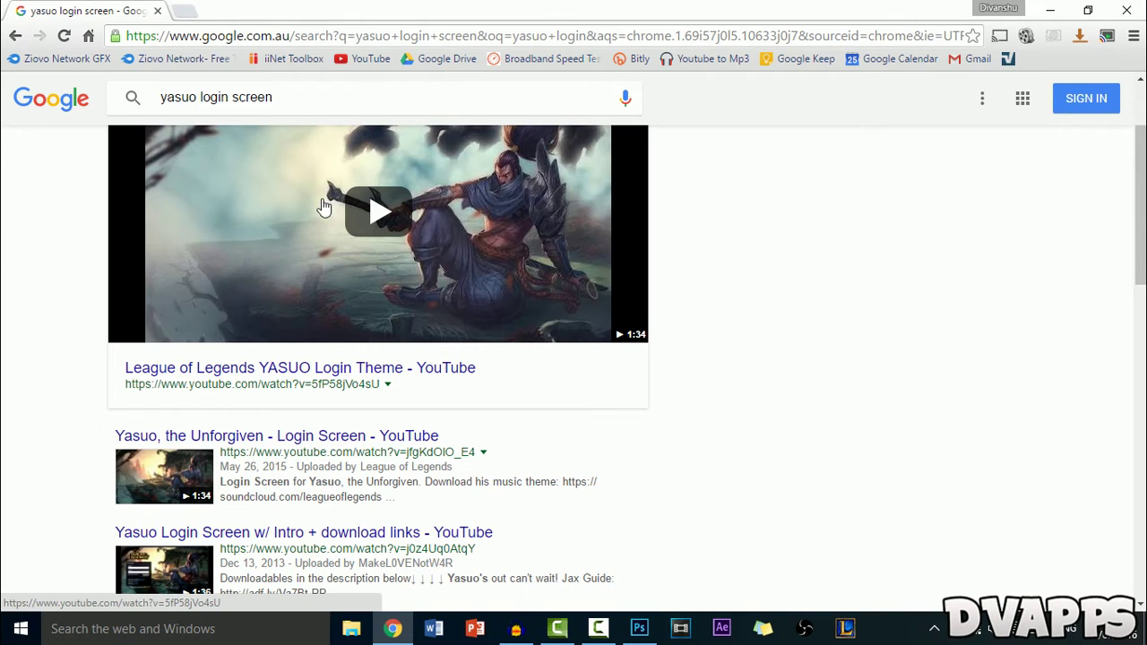
scroll(261, 260, down, 2)
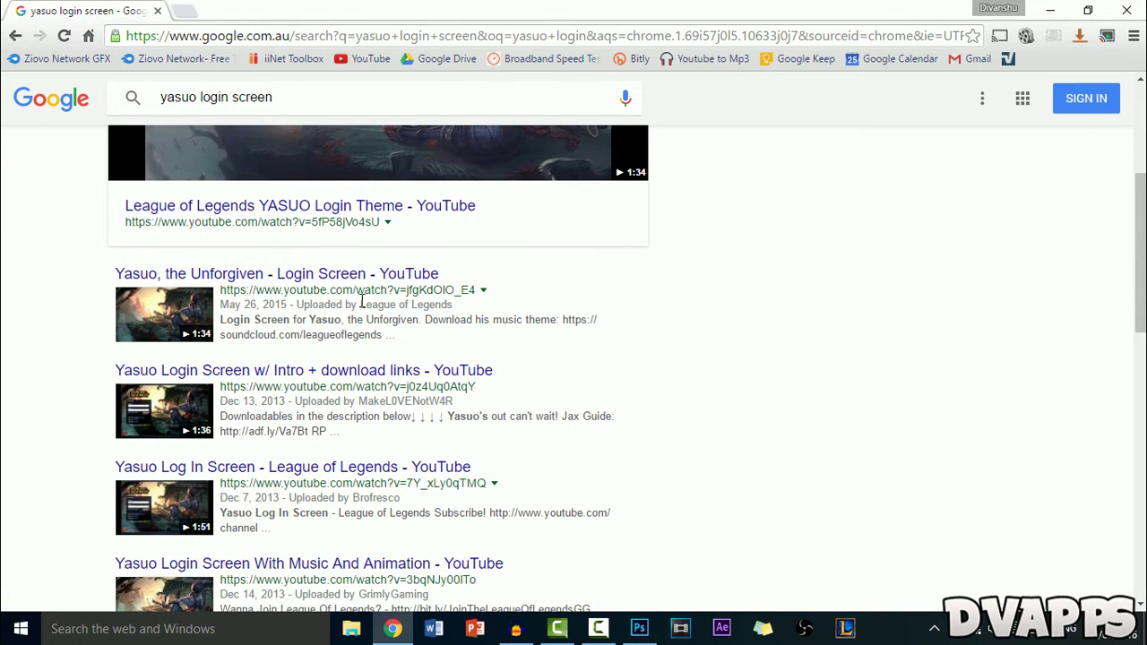
drag(361, 305, 536, 309)
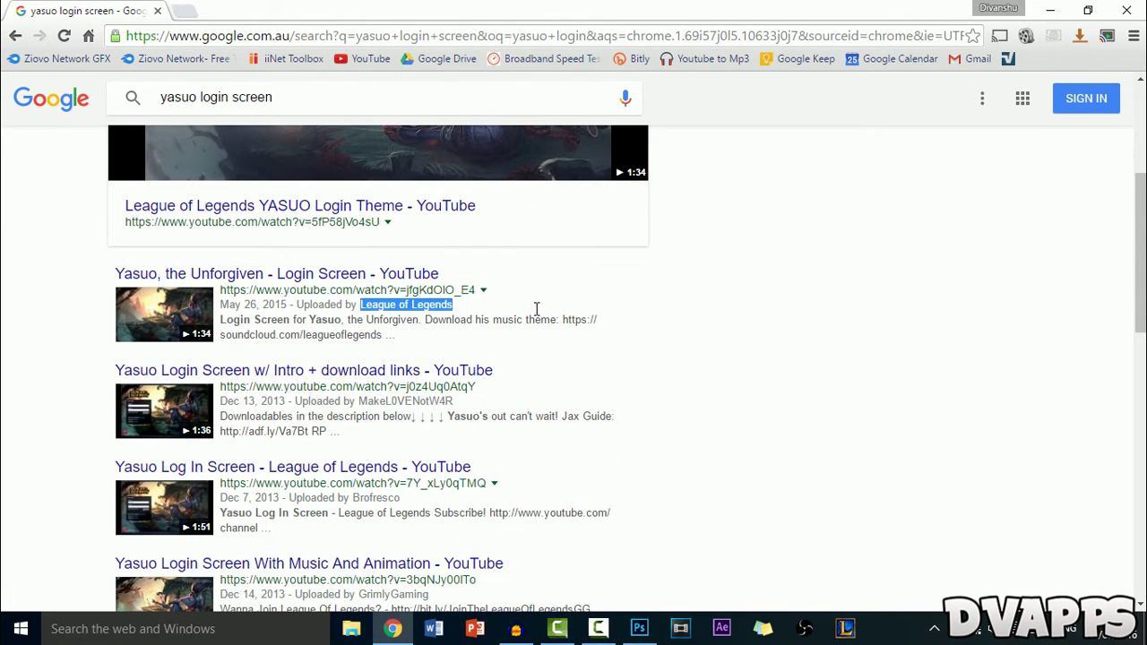
click(417, 276)
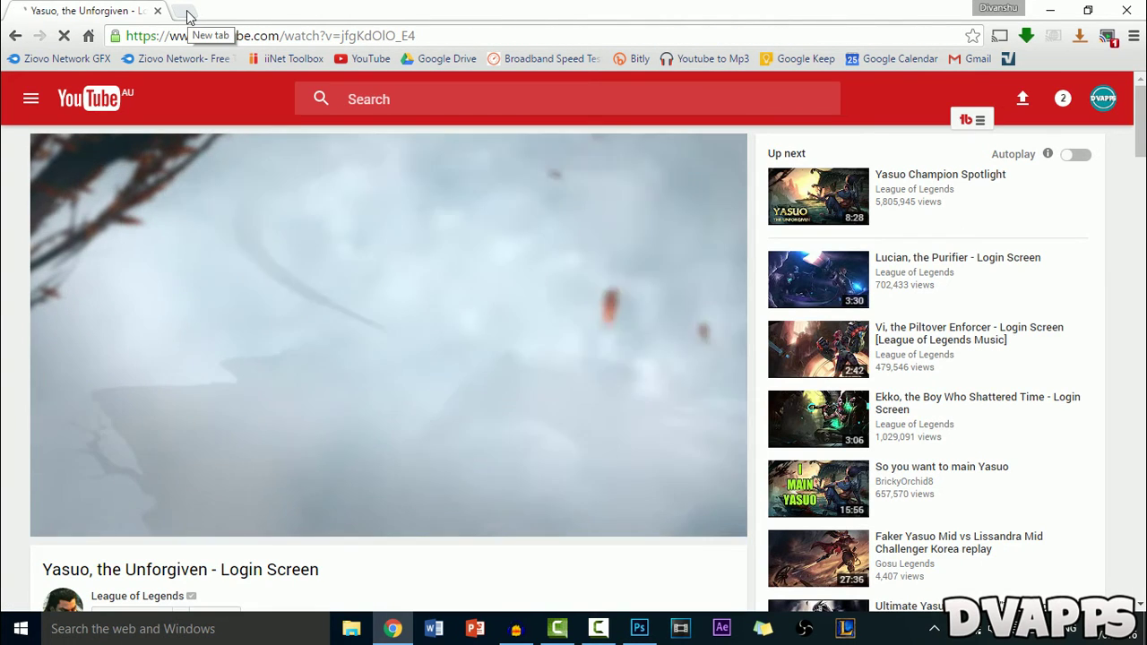
Open youtubeinmp4.com in a new browser tab.
click(184, 12)
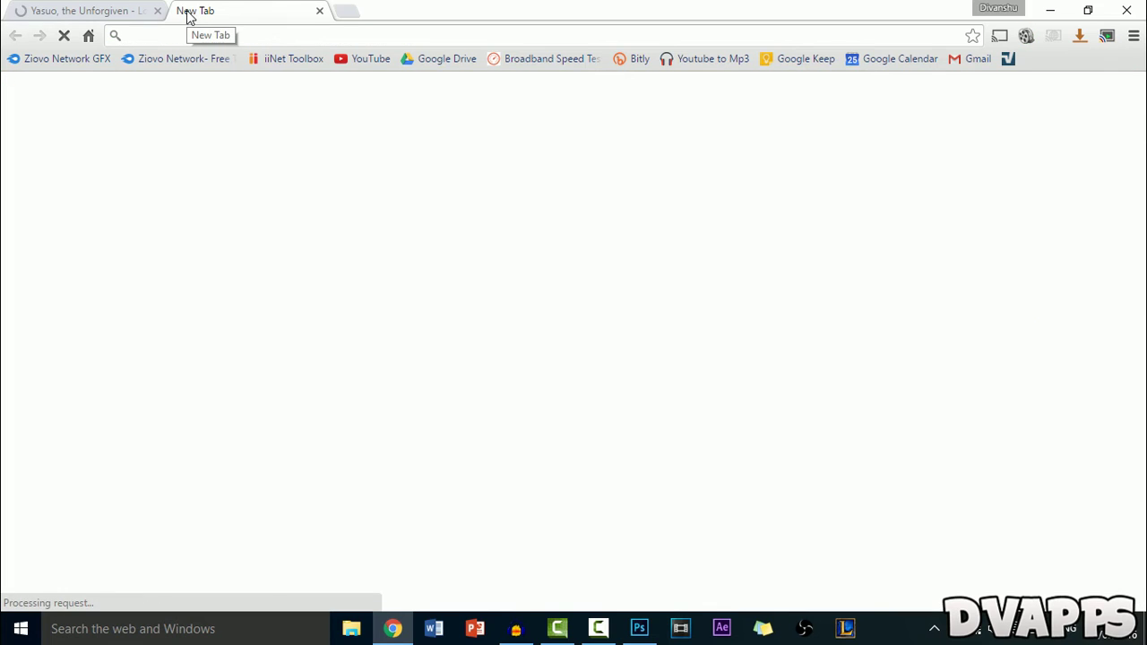
text(youtubeinmp4.com)
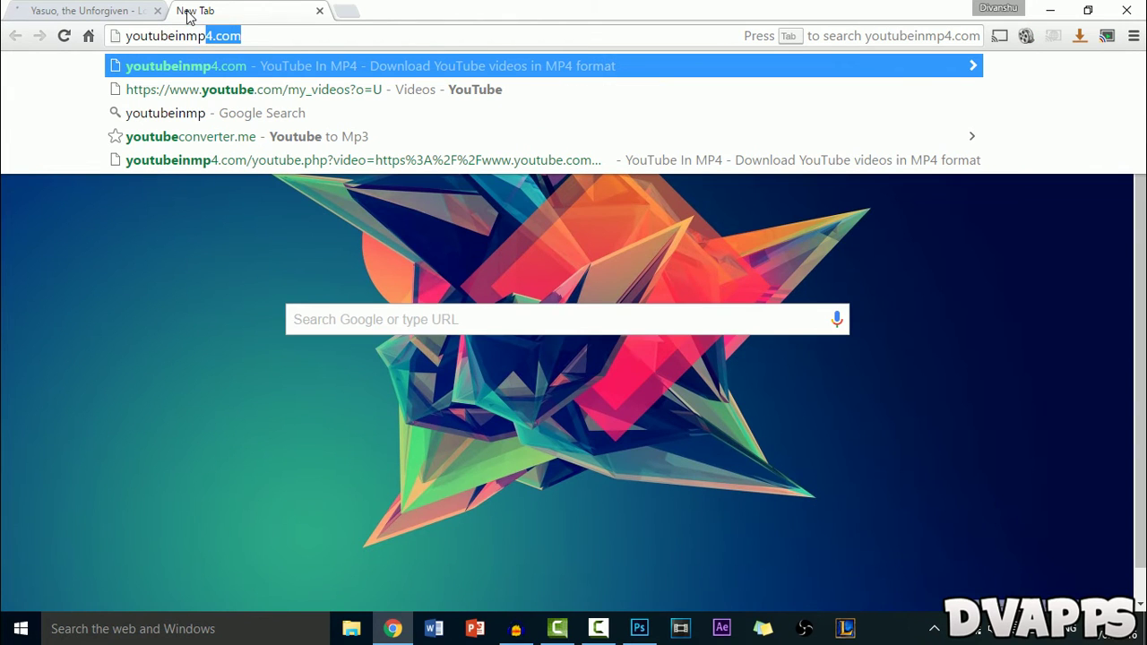
key(Return)
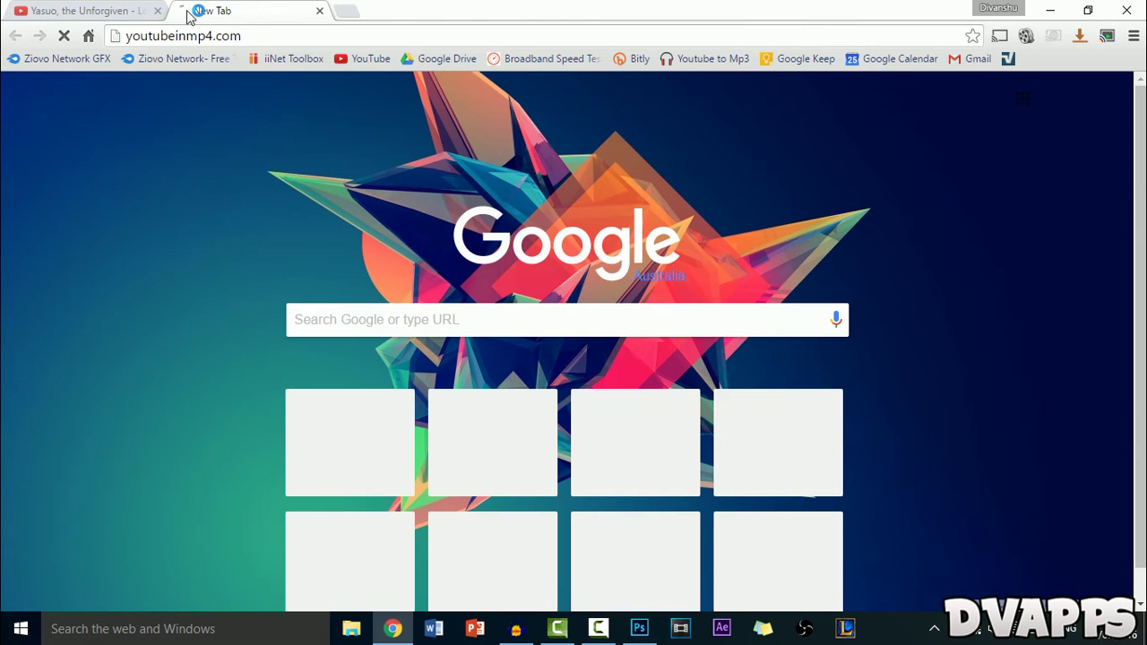
Take the Yasuo video's URL, close its tab, paste it and request the MP4 download.
click(135, 10)
click(231, 36)
key(ctrl+c)
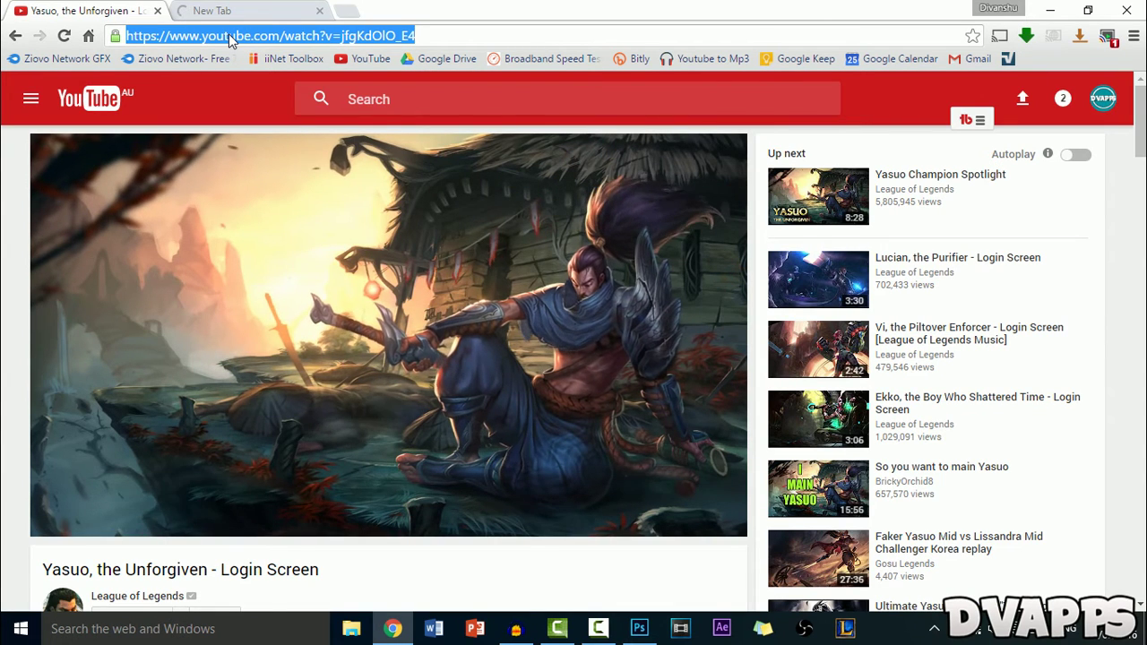
key(ctrl+w)
key(ctrl+v)
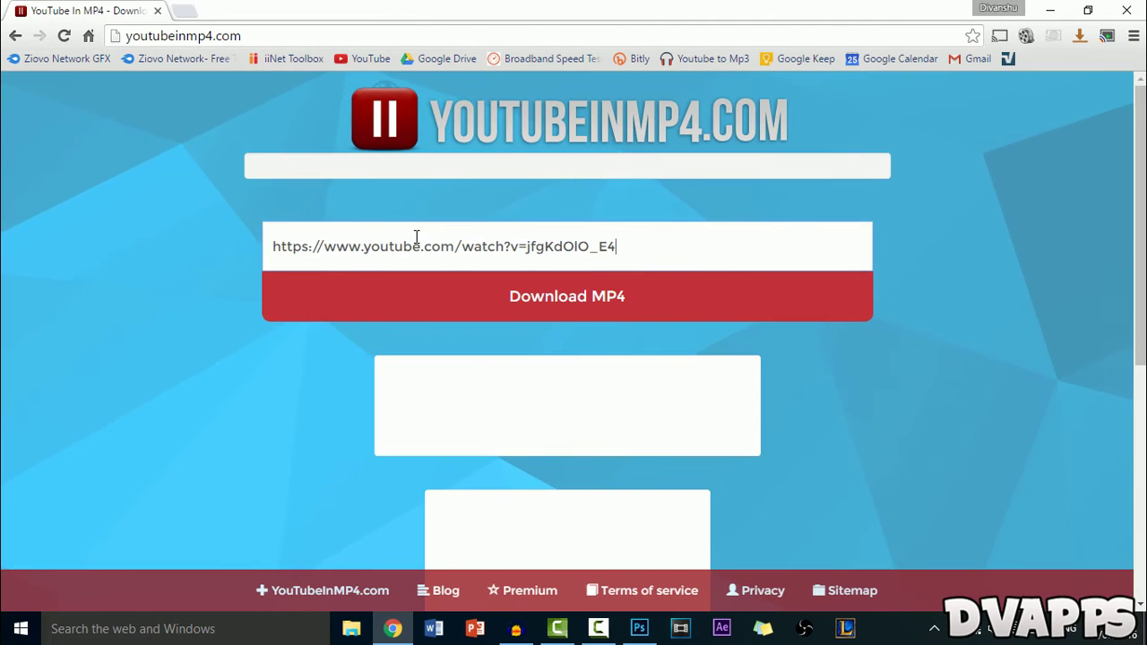
click(613, 297)
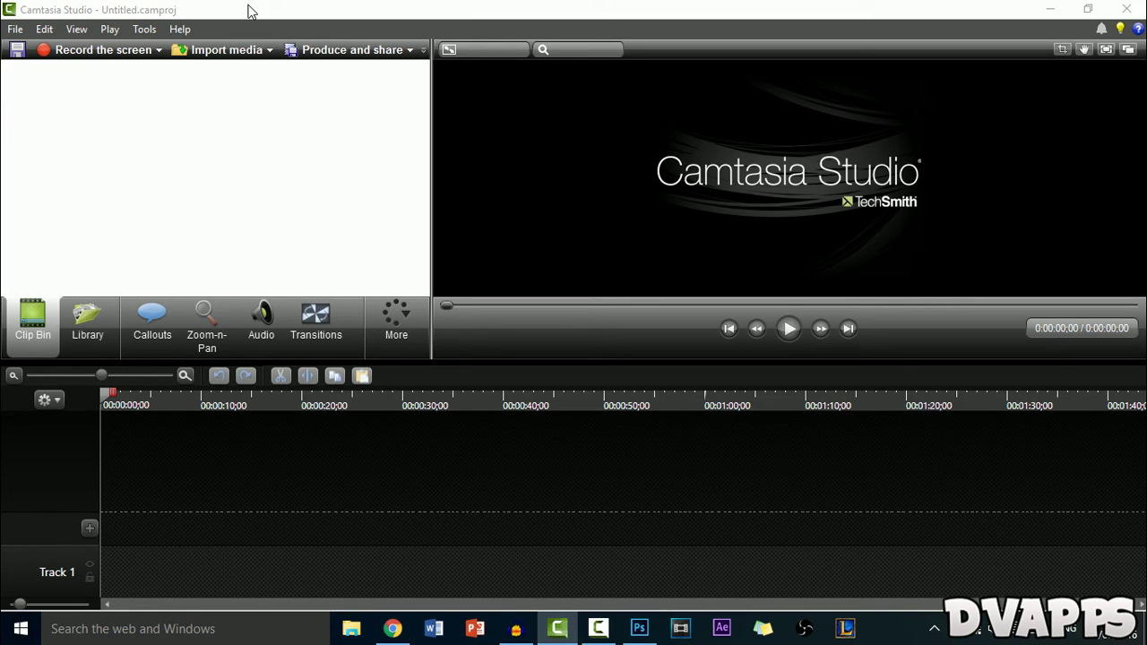
Import the Outro Example image from the Desktop into the clip bin.
click(226, 51)
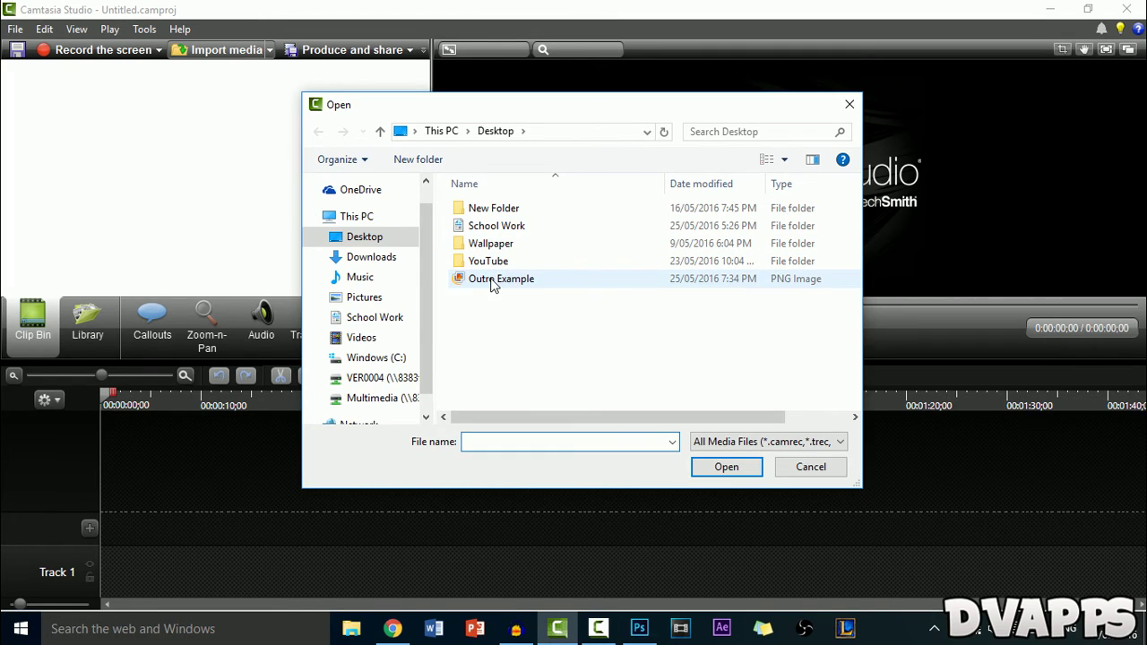
click(514, 285)
click(726, 467)
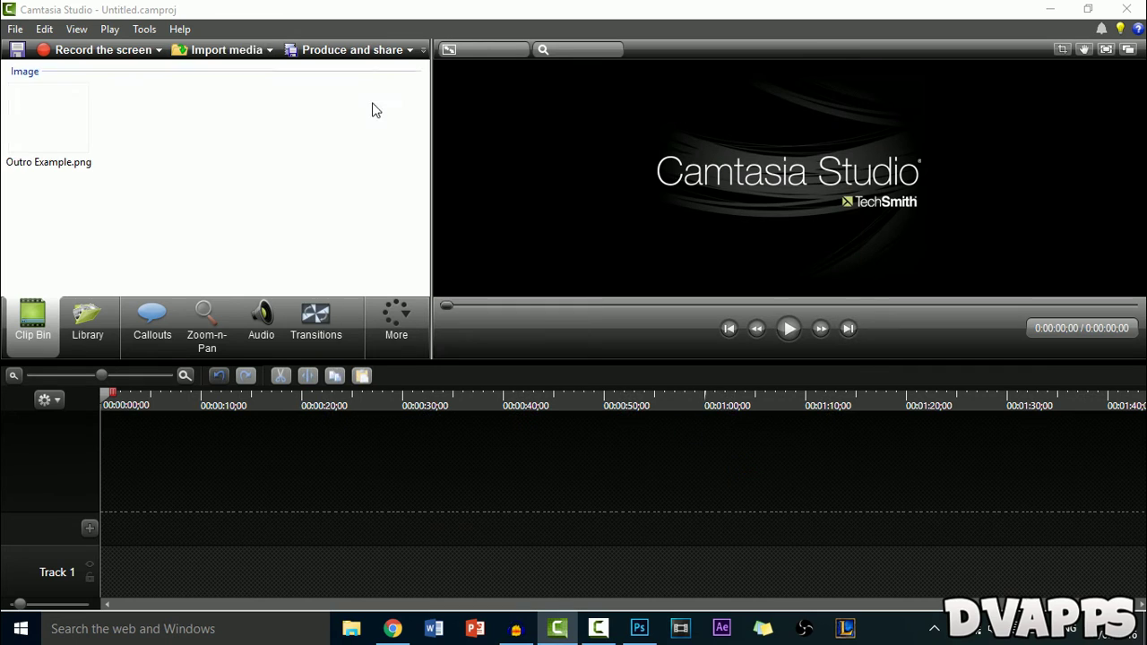
Import the downloaded Yasuo login-screen video from the Downloads folder.
click(258, 54)
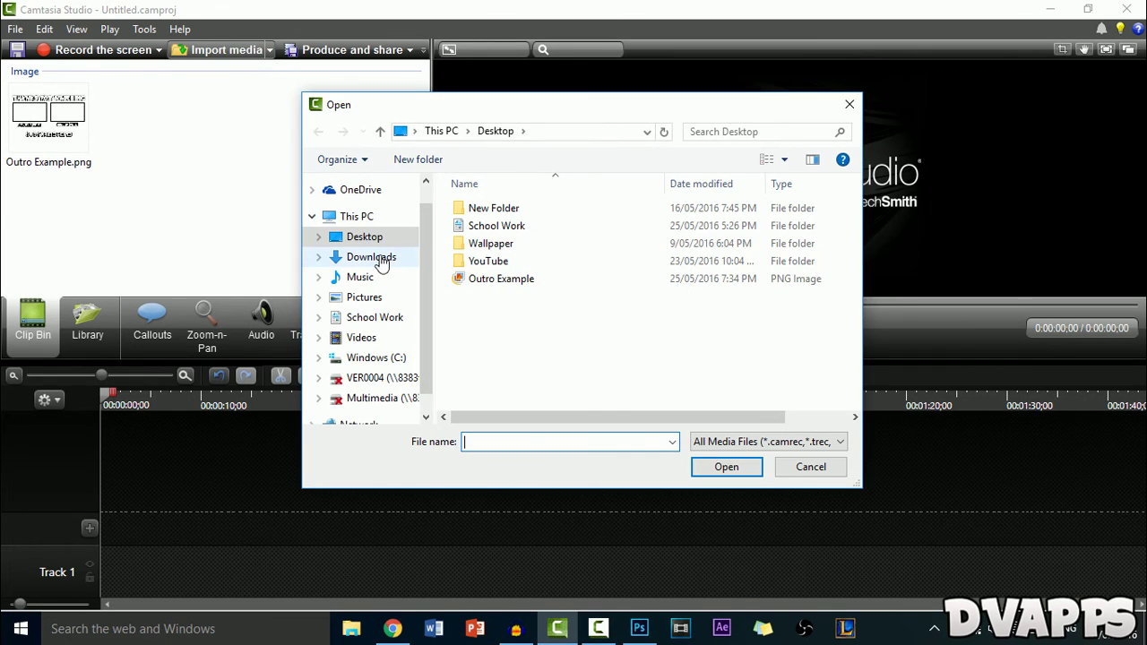
click(394, 258)
click(549, 262)
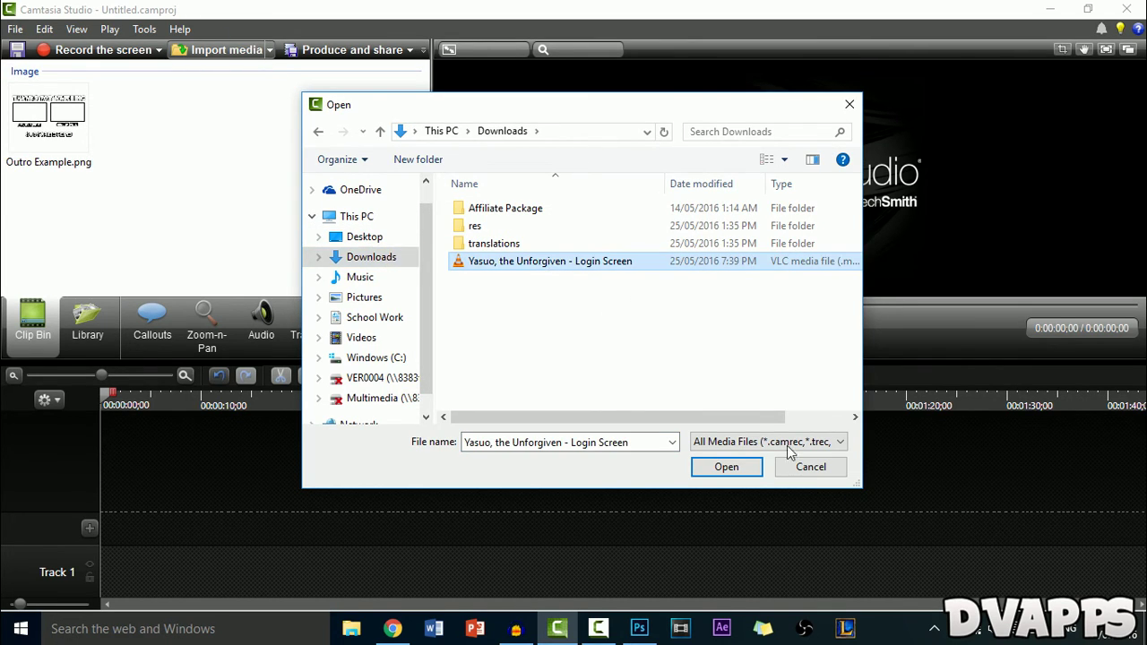
click(726, 467)
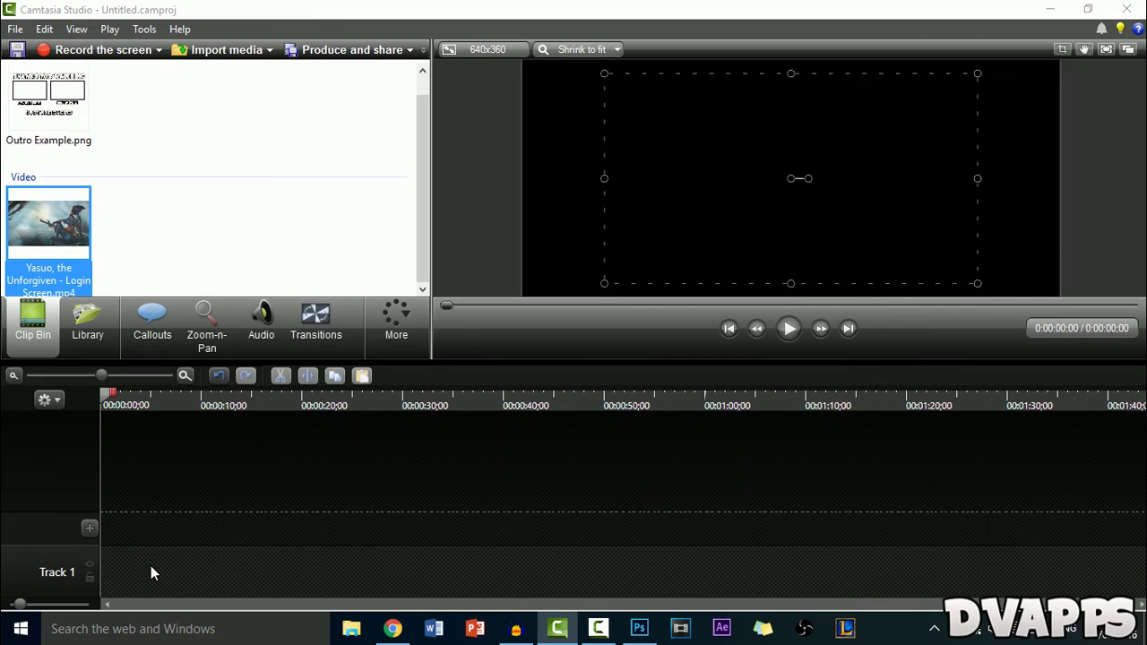
Place Outro Example.png on Track 2 above the video and preview the overlay.
click(63, 84)
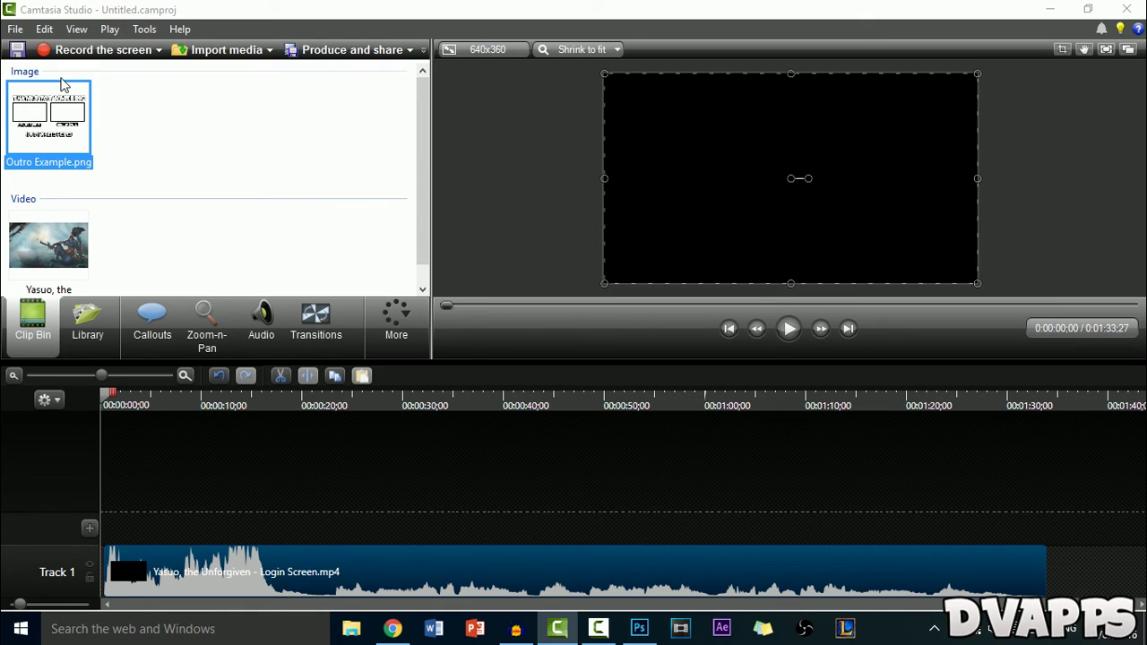
drag(52, 115, 212, 522)
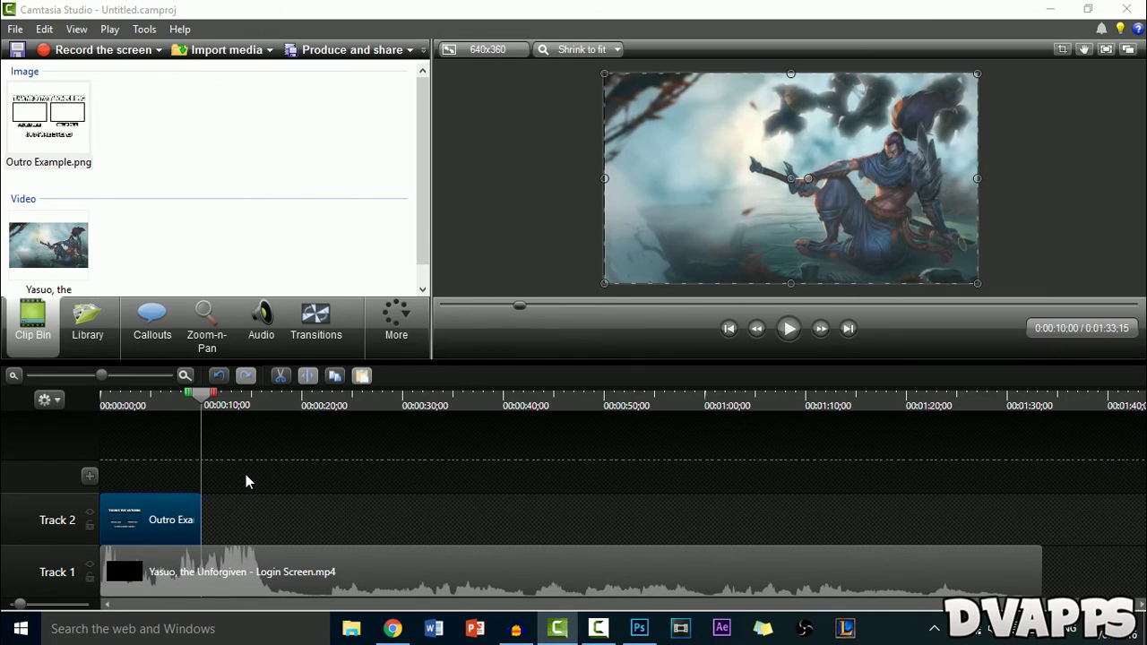
drag(208, 397, 176, 405)
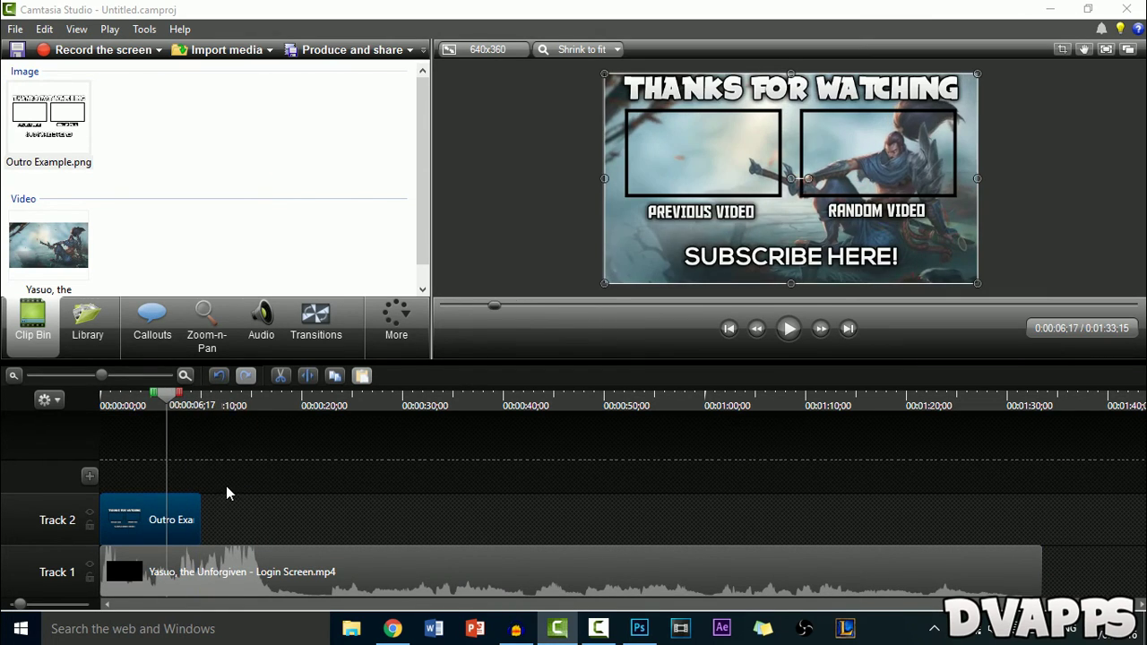
click(182, 403)
Split the Track 1 Yasuo clip at 0:10 and delete everything after it.
click(204, 403)
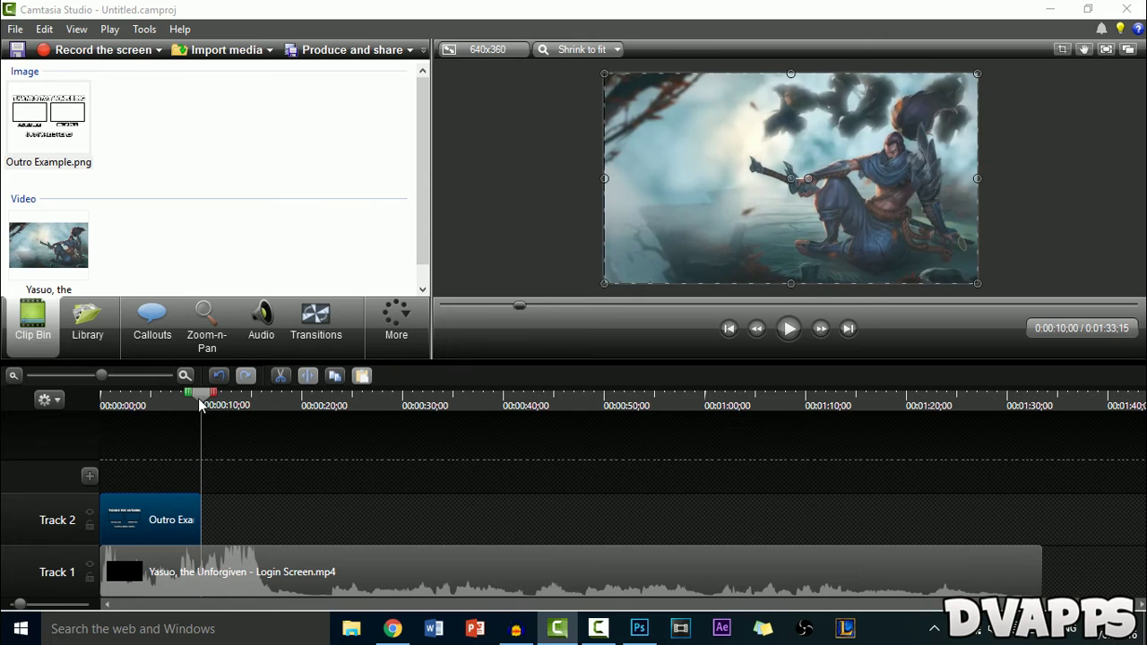
click(239, 576)
click(281, 376)
click(290, 568)
key(Delete)
Change the editing dimensions from 640x360 to Maximum 720p HD (1280x720).
click(177, 403)
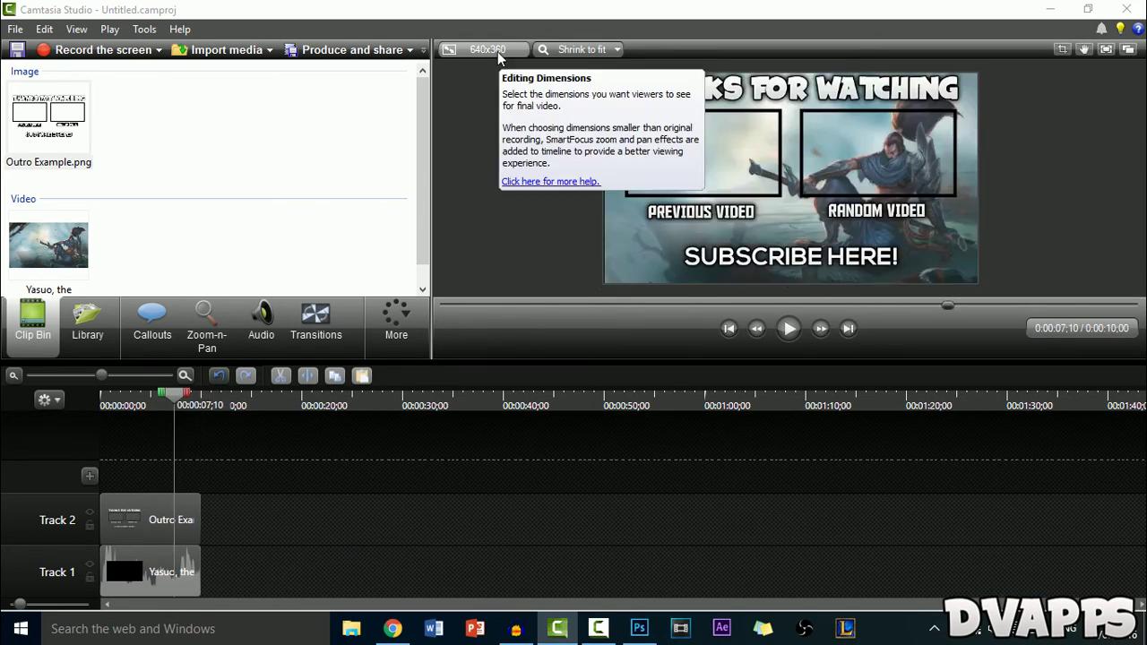
click(491, 49)
click(502, 318)
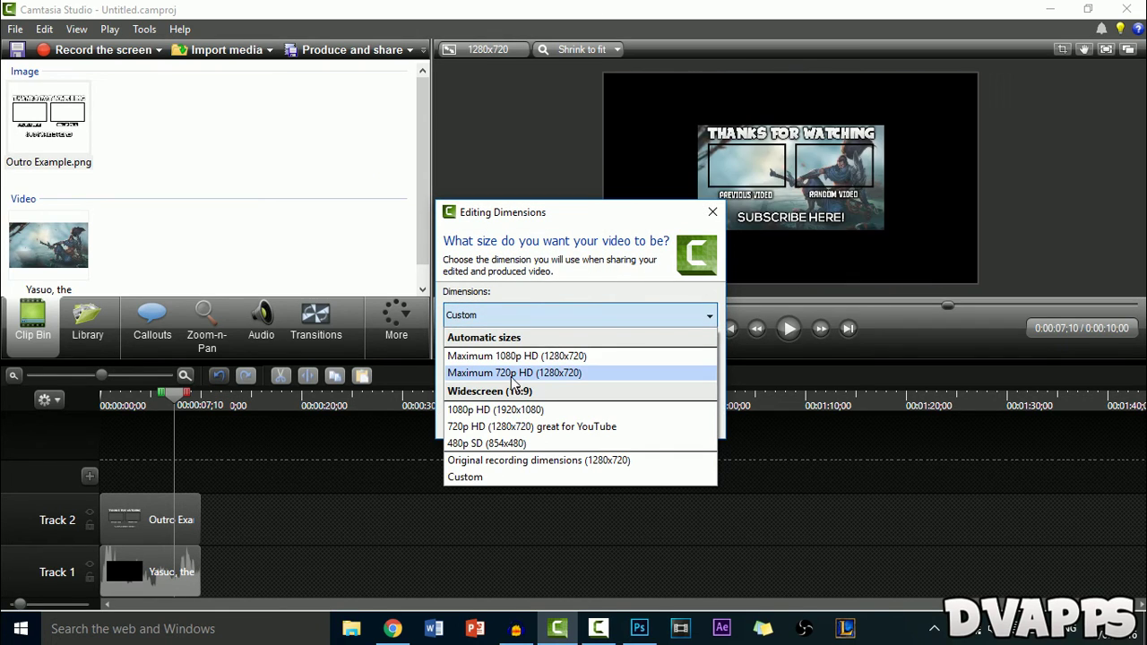
click(515, 373)
click(538, 421)
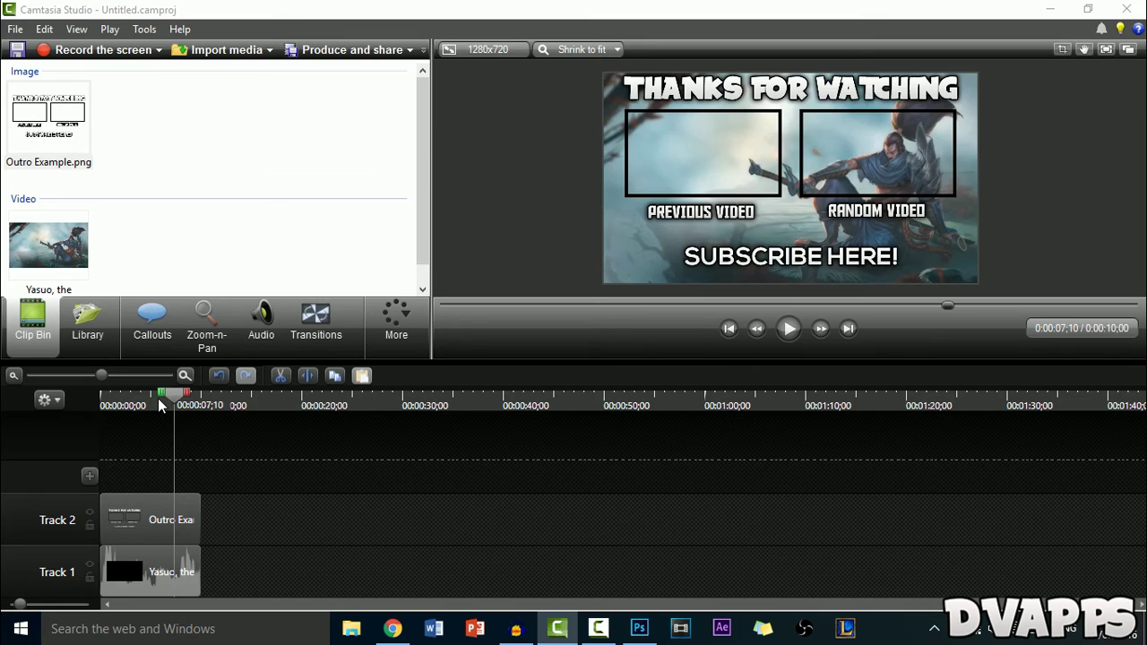
key(End)
click(409, 50)
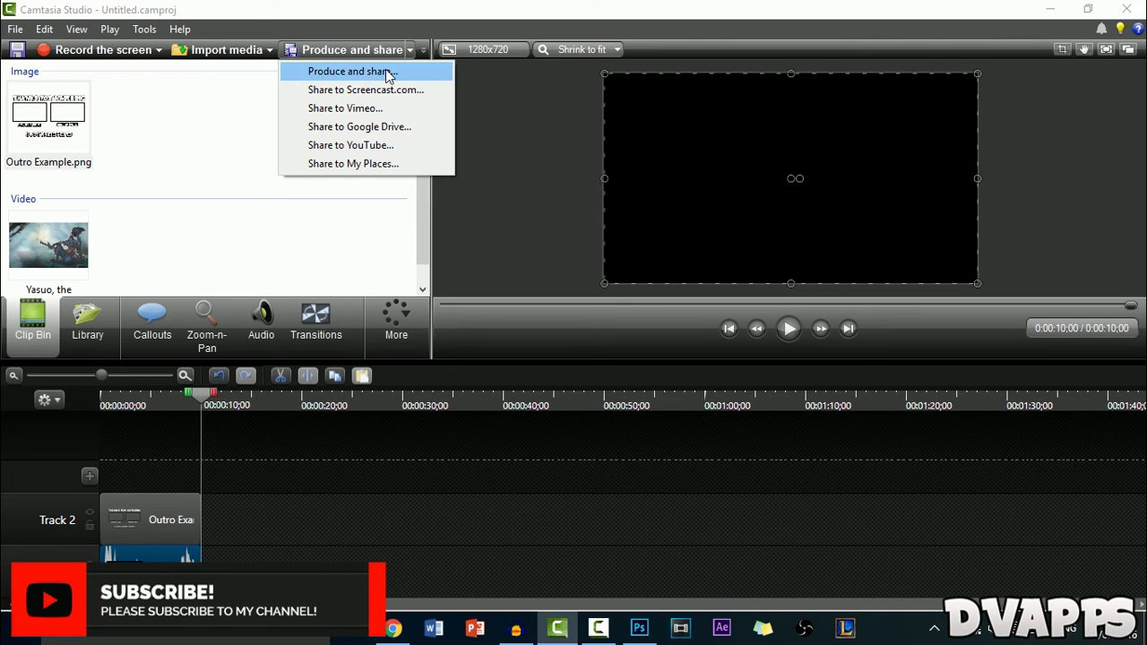
Set up a custom production with AVI output, keeping the default encoding, size and video options.
click(387, 71)
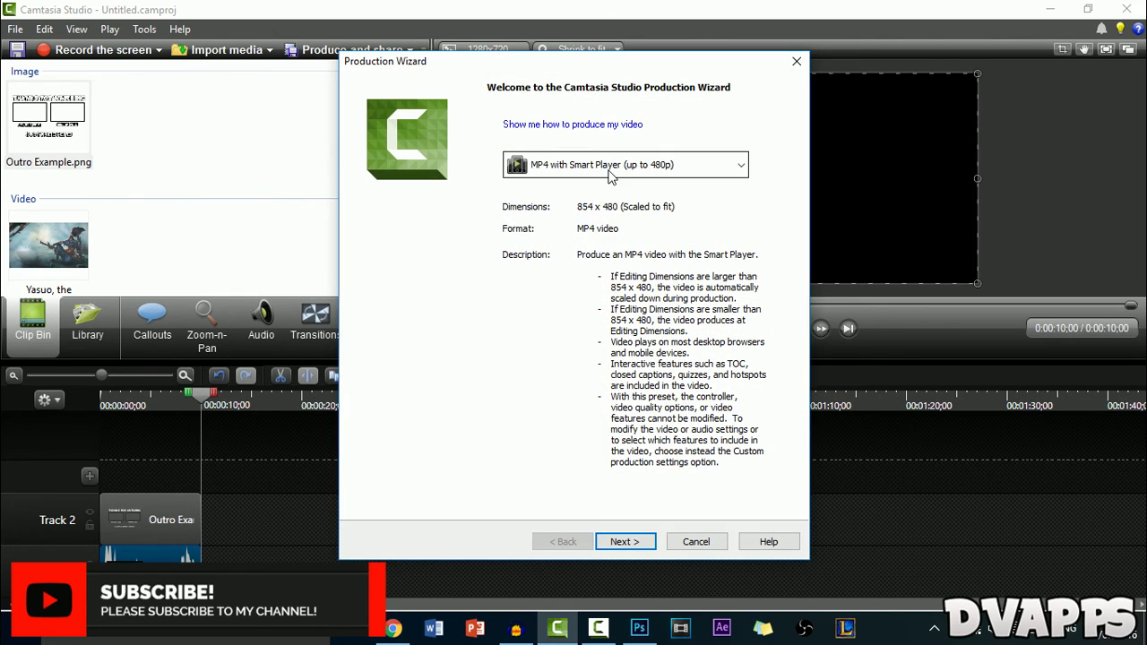
click(612, 170)
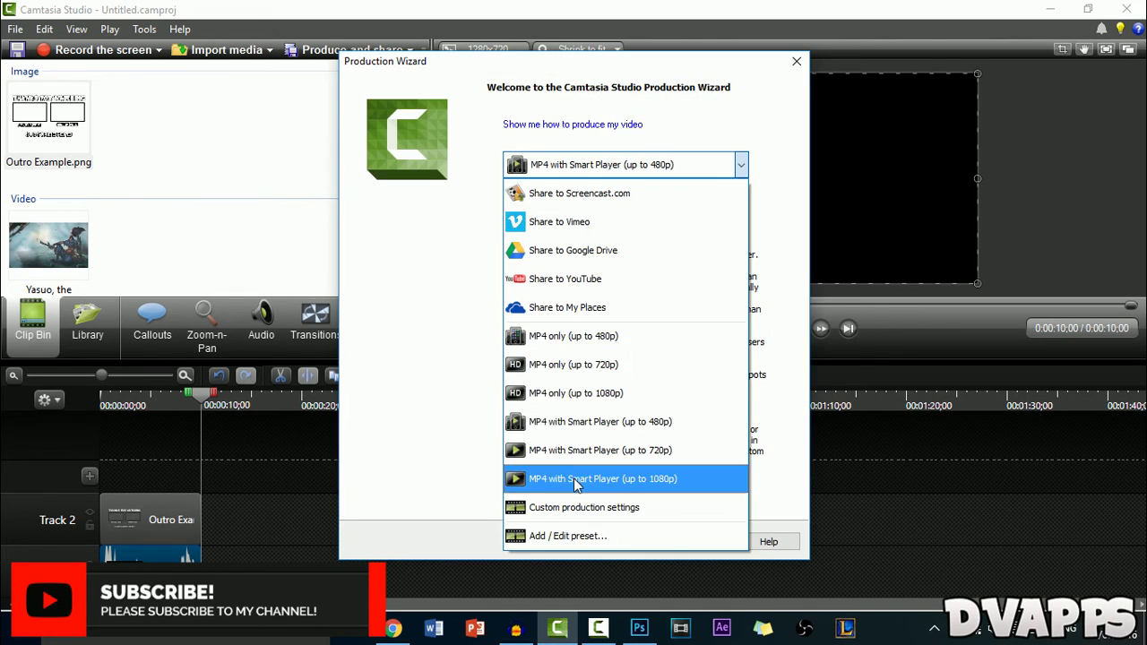
click(567, 504)
click(626, 543)
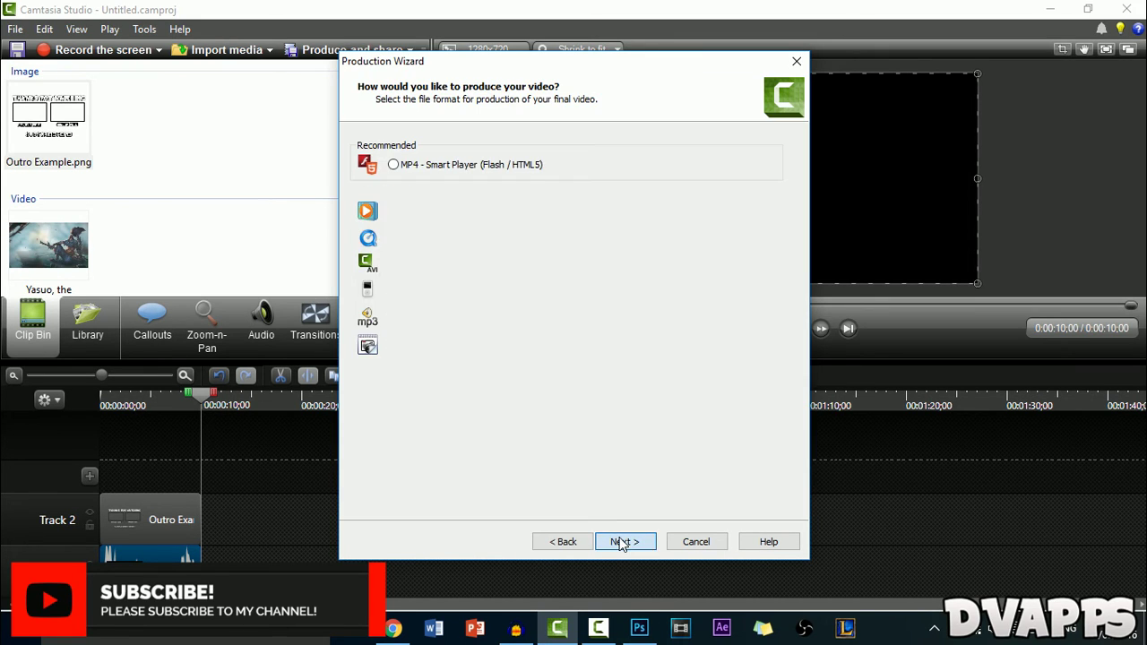
click(624, 542)
click(622, 542)
click(622, 543)
click(621, 543)
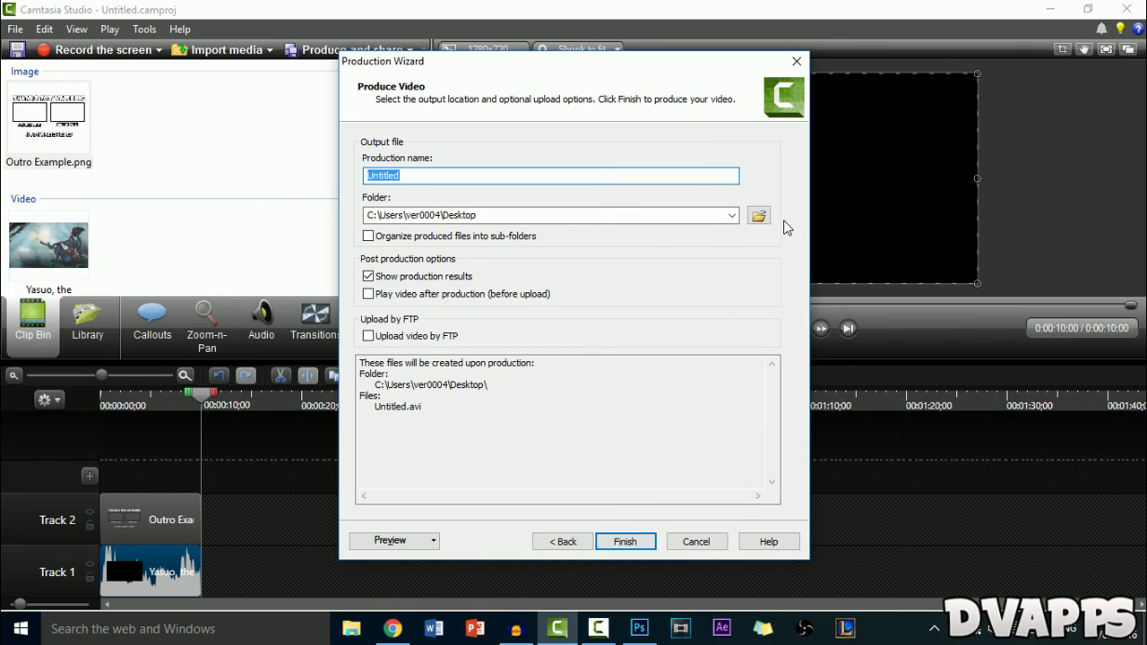
Name the output file 'outro example' and render the AVI to the Desktop.
click(767, 219)
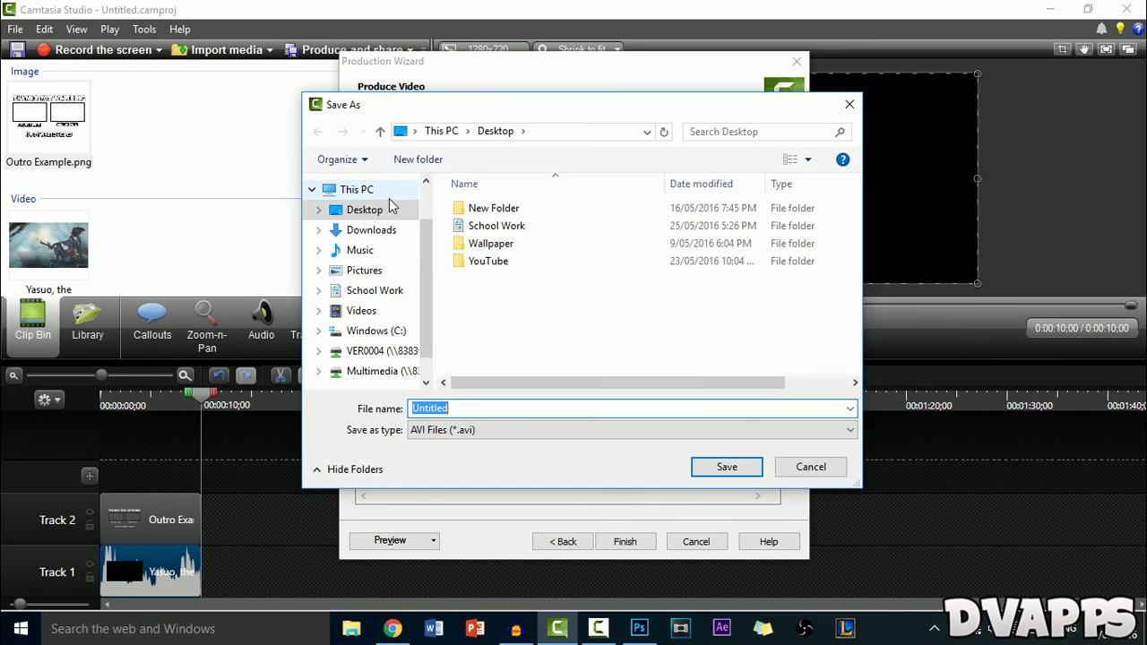
text(outro)
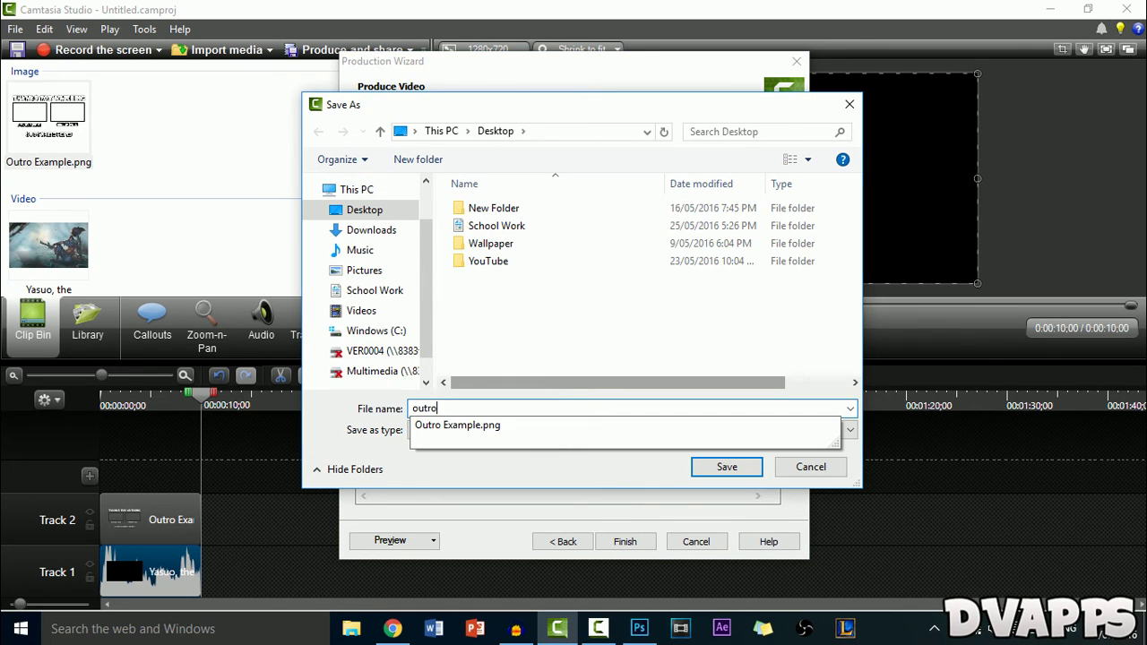
text( example)
key(Return)
click(641, 549)
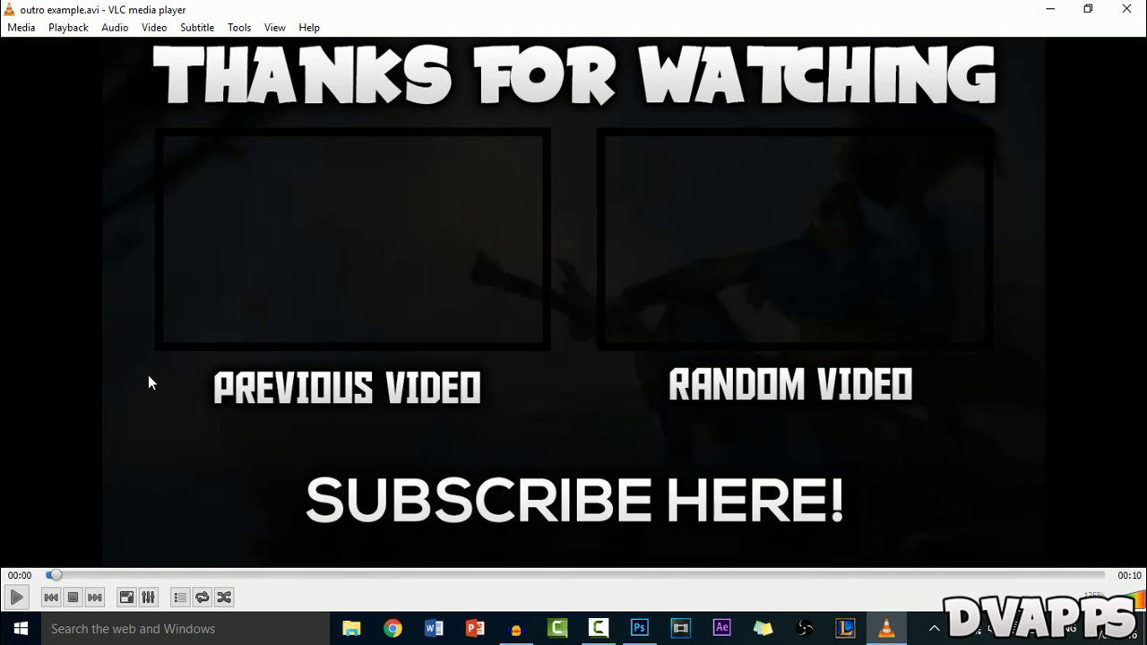
Play outro example.avi in VLC to check the outro overlay on the Yasuo footage.
click(16, 597)
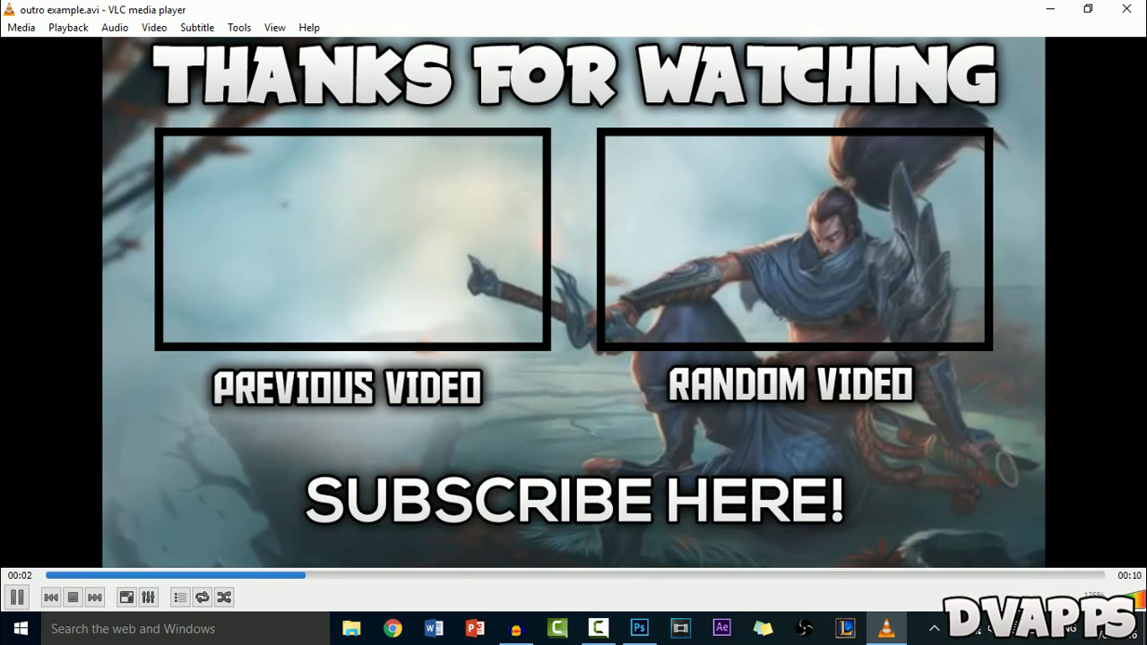